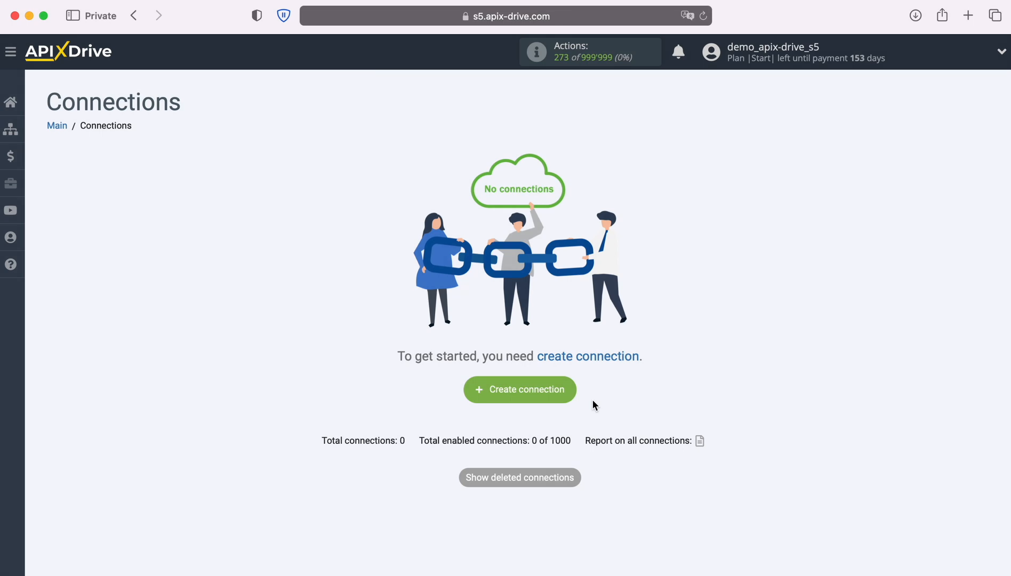
# - Create a new connection with Google Lead Form as the source and Get LEADS (new) as the action
pyautogui.click(572, 390)
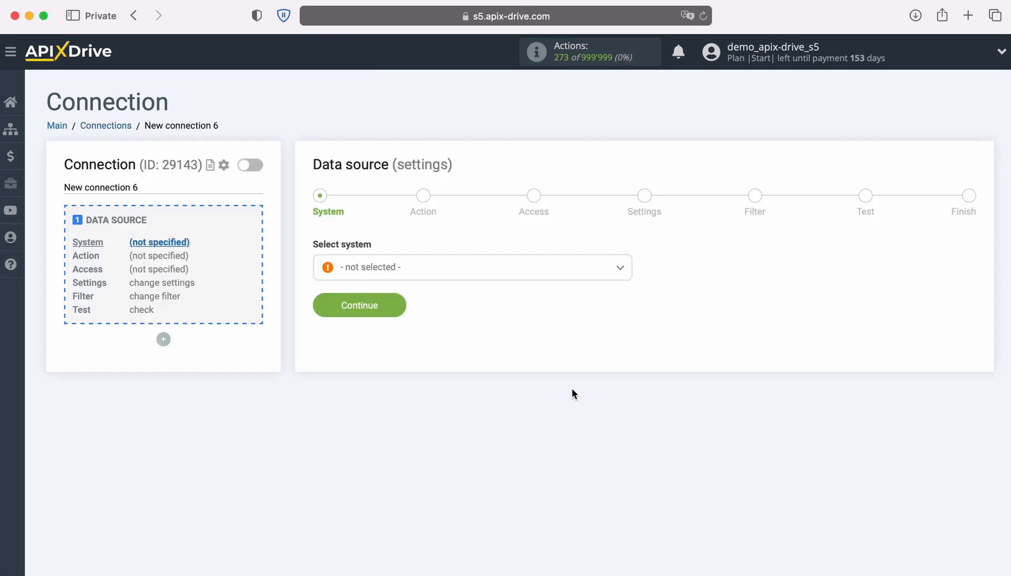
pyautogui.click(505, 278)
pyautogui.scroll(-12, 550, 381)
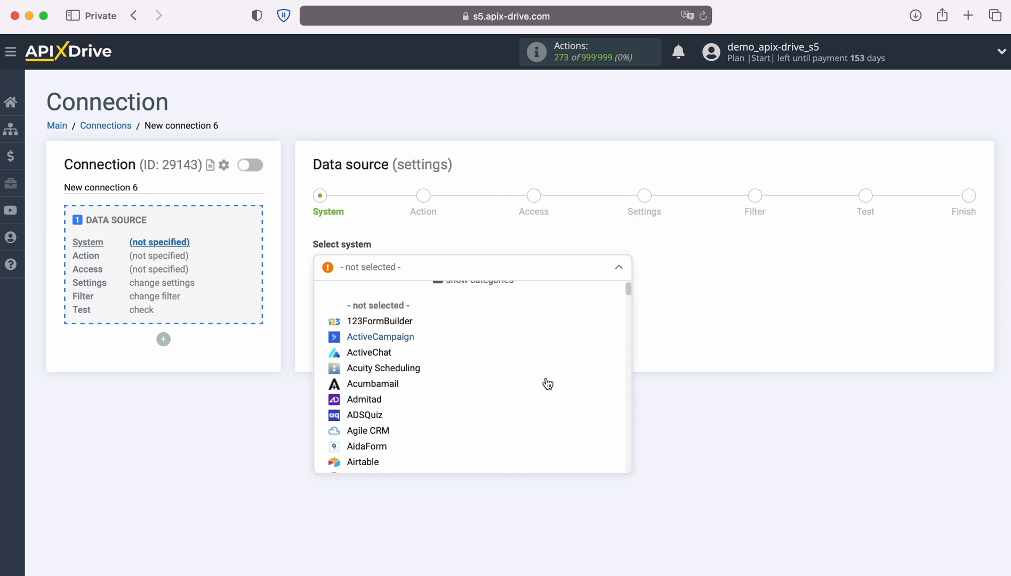
pyautogui.scroll(-10, 571, 378)
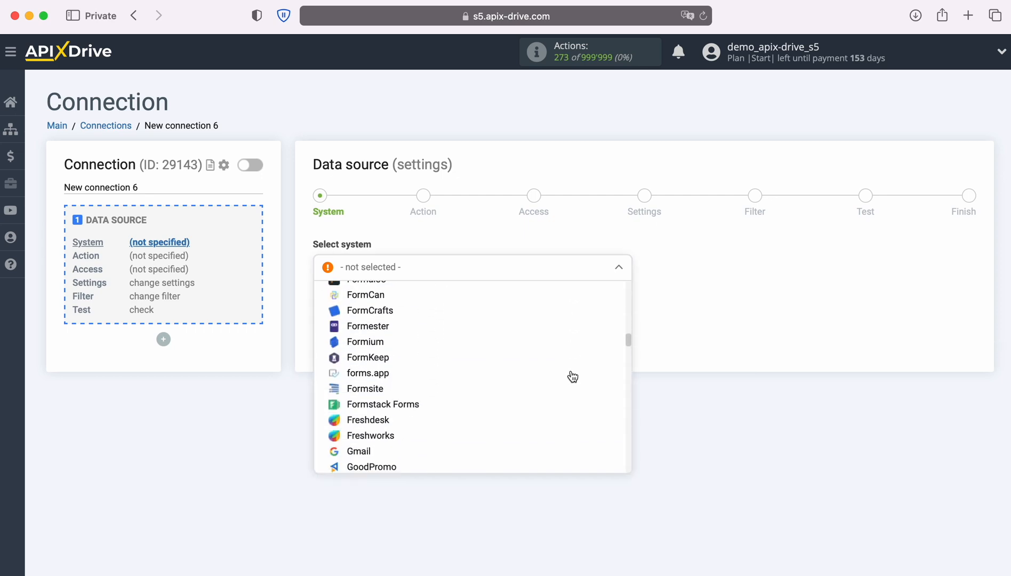
pyautogui.click(417, 415)
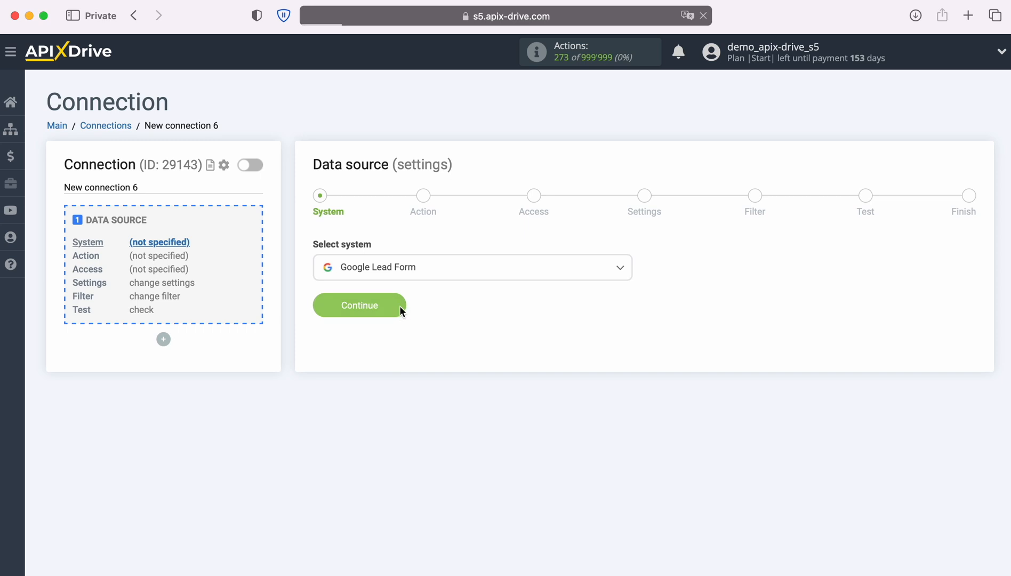
pyautogui.click(400, 306)
pyautogui.click(537, 280)
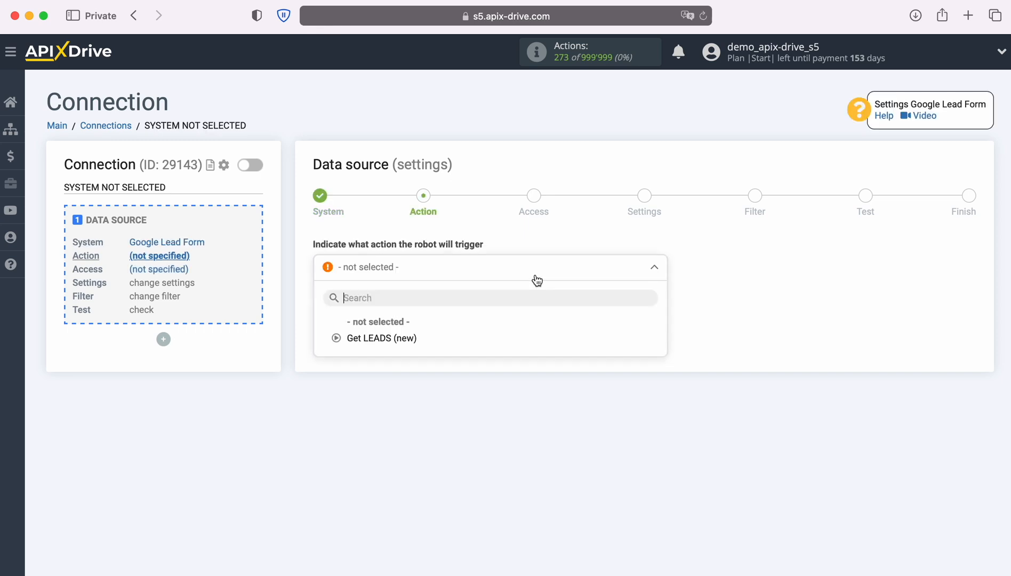
pyautogui.click(410, 339)
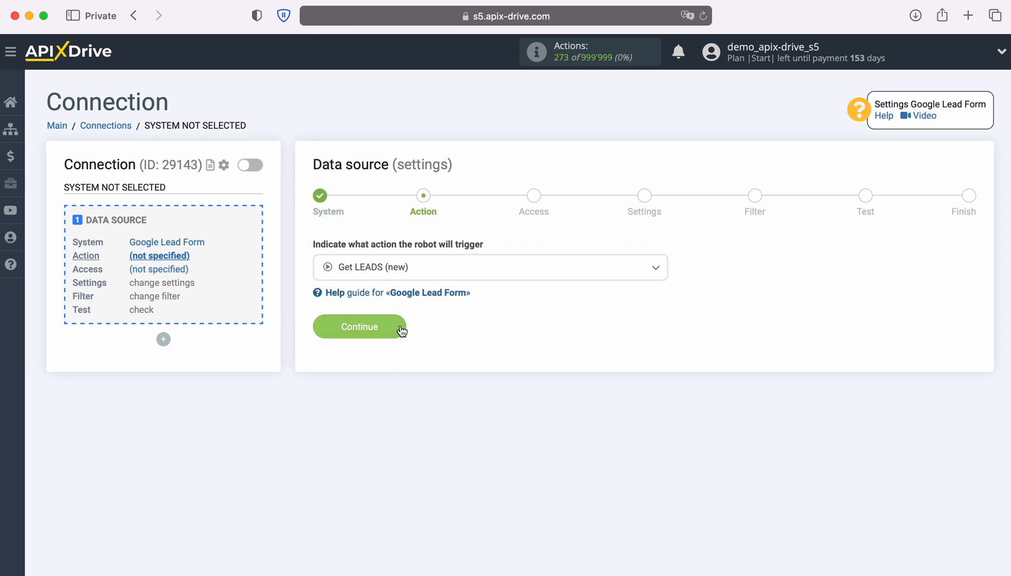
pyautogui.click(401, 329)
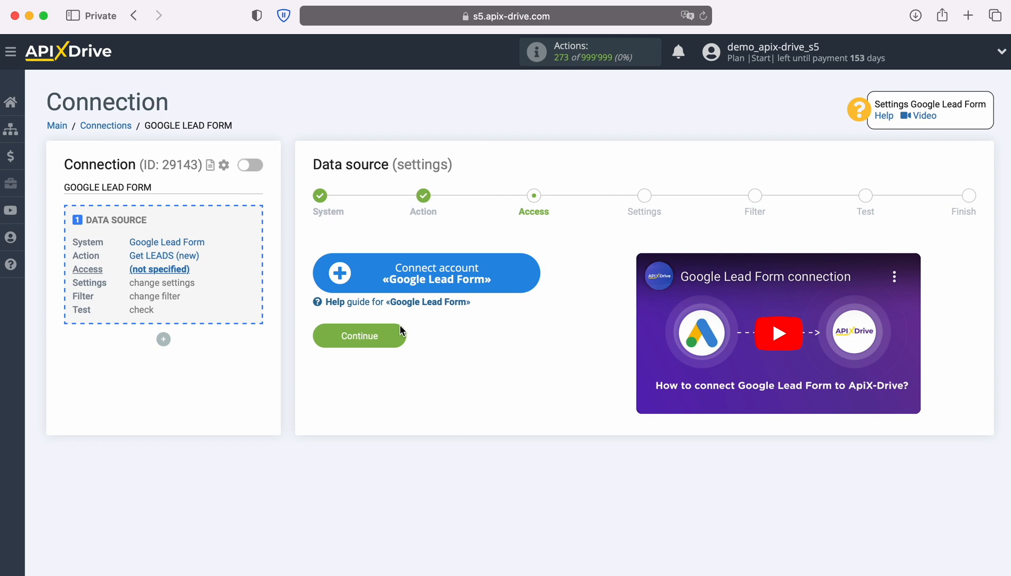
# - Connect a new Google Lead Form account under its suggested name and select it as the login
pyautogui.click(531, 276)
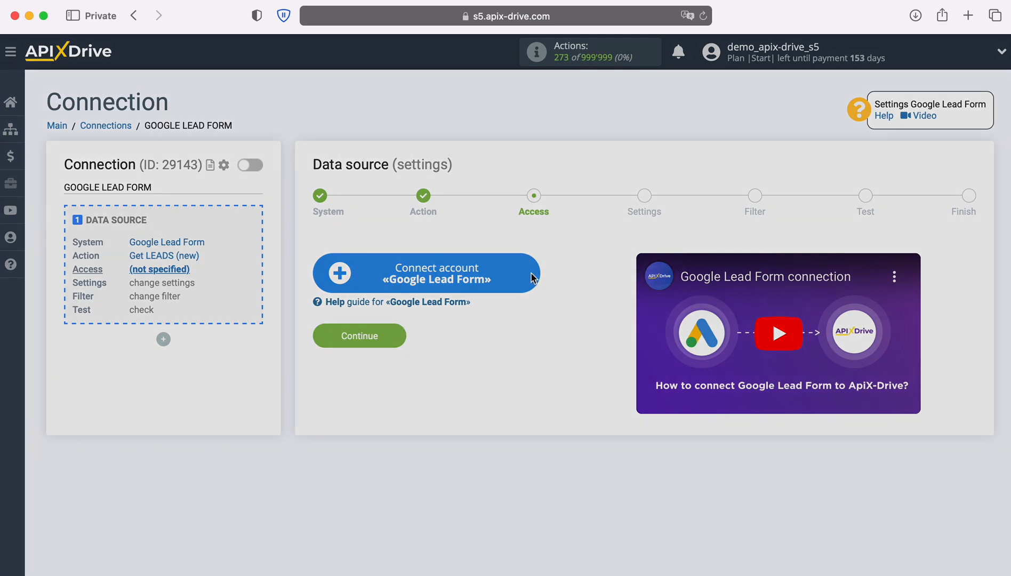
pyautogui.moveTo(608, 253); pyautogui.dragTo(364, 252)
pyautogui.click(364, 251)
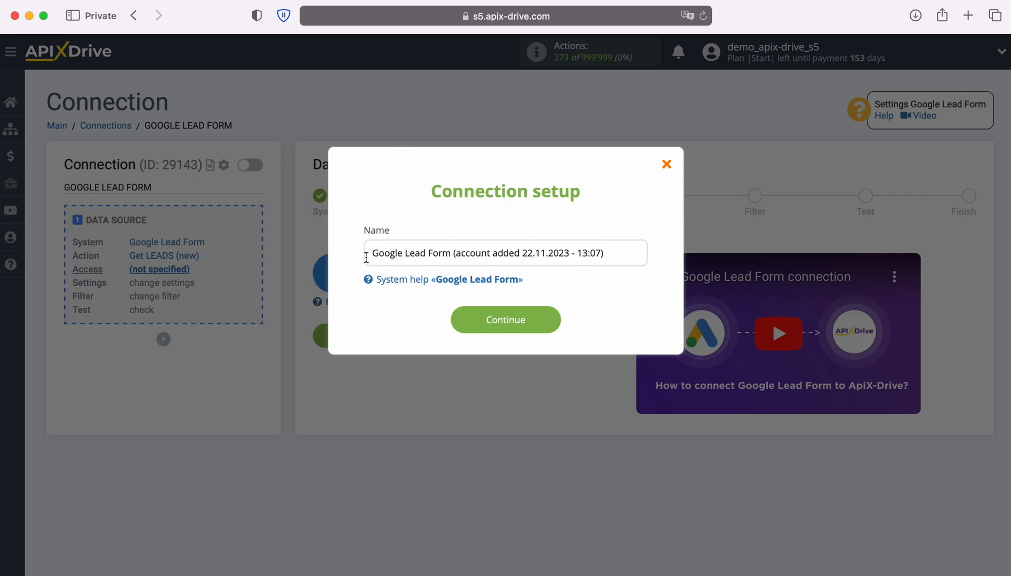
pyautogui.click(553, 318)
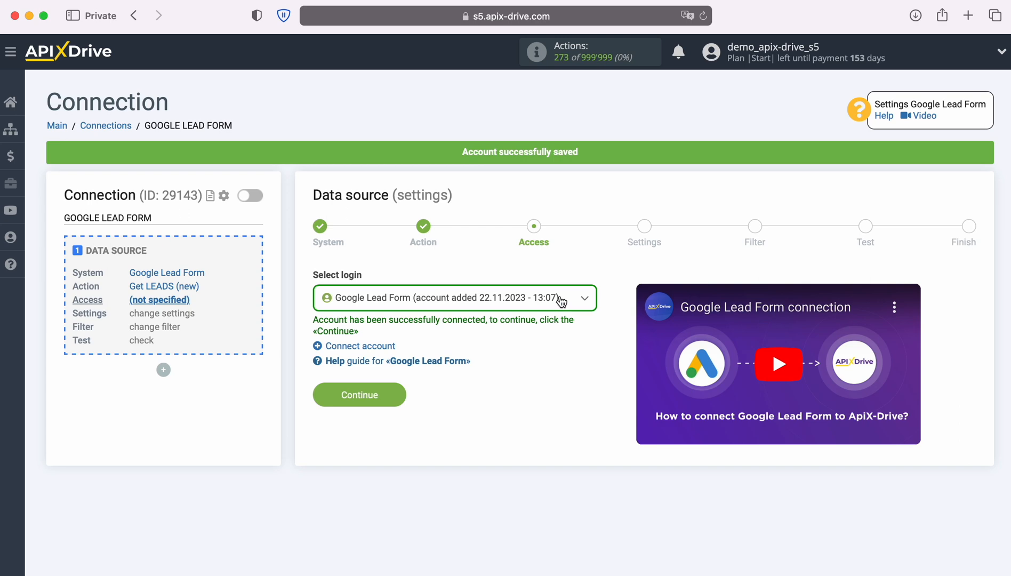
pyautogui.click(560, 300)
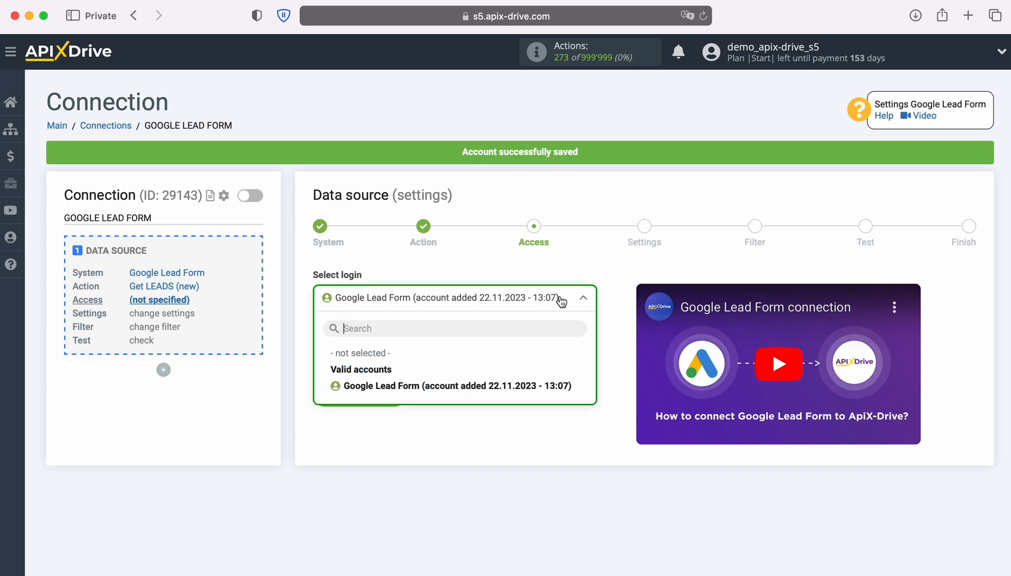
pyautogui.click(565, 387)
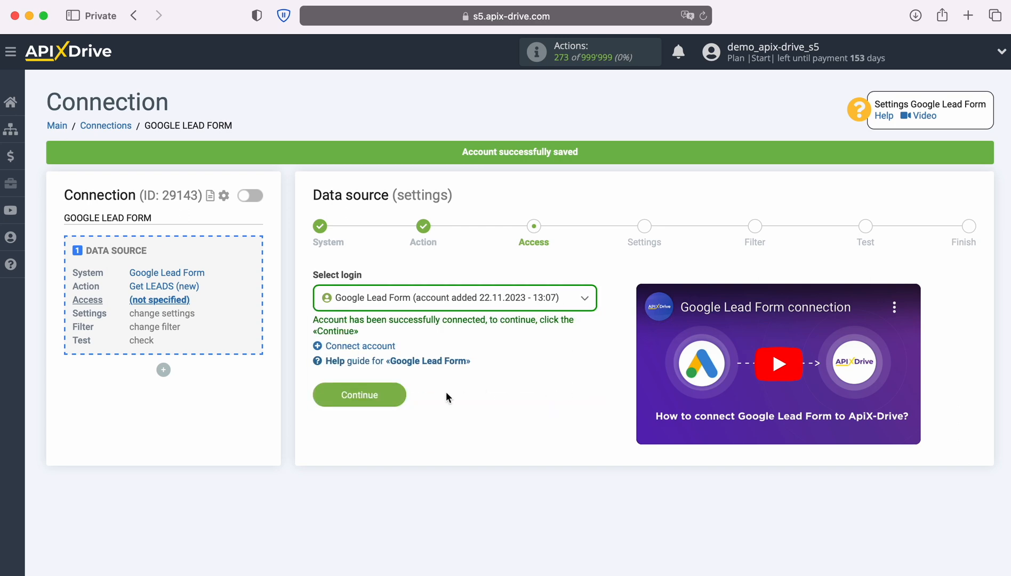
pyautogui.click(403, 395)
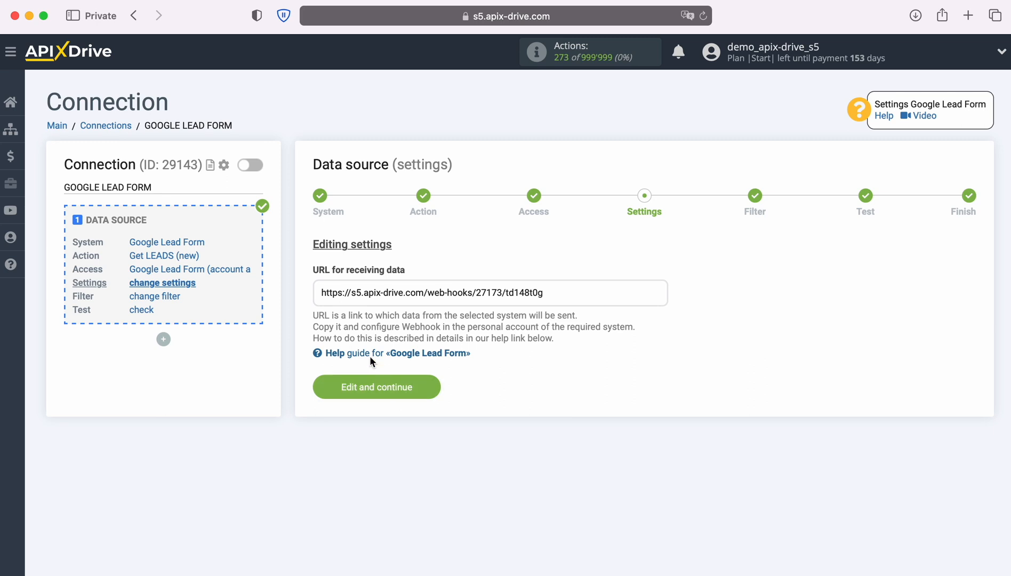
# - Copy the webhook address shown under 'URL for receiving data'
pyautogui.moveTo(321, 293); pyautogui.dragTo(545, 297)
pyautogui.rightClick(541, 292)
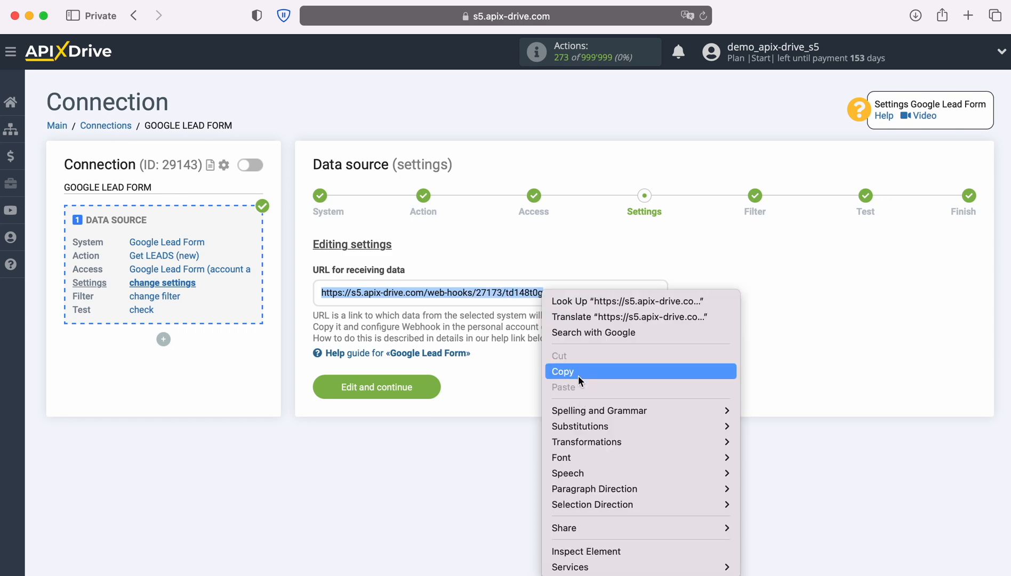
pyautogui.click(579, 376)
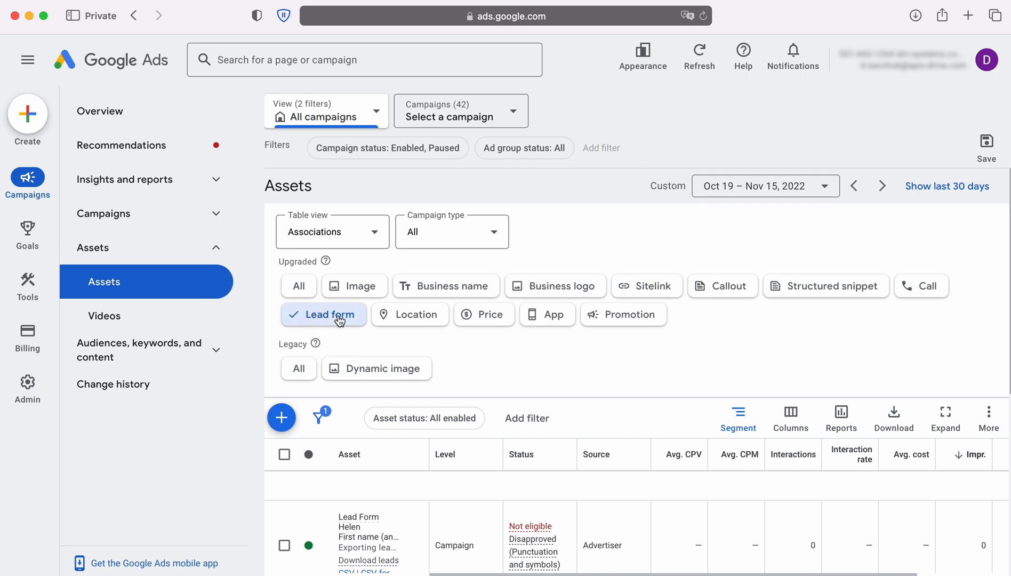
# - In the John lead form's other data integration options, paste the ApiX-Drive URL as Webhook URL
pyautogui.scroll(-3, 639, 376)
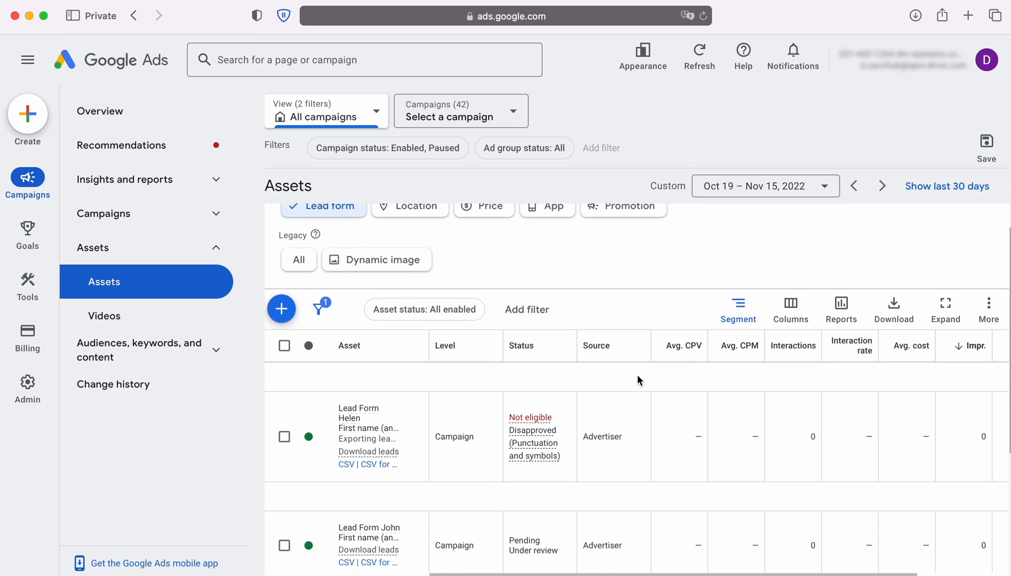
pyautogui.click(417, 511)
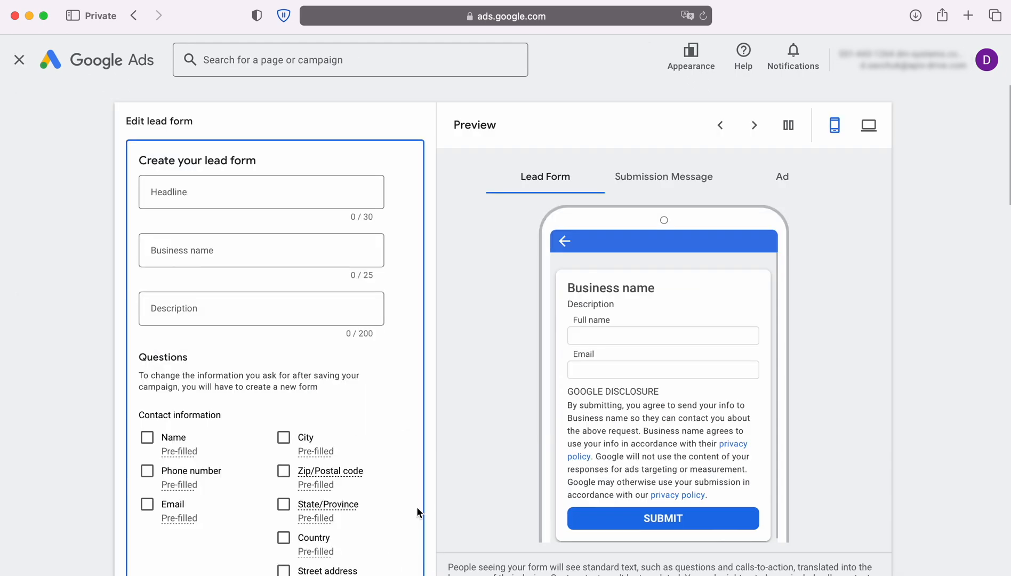
pyautogui.scroll(-5, 409, 486)
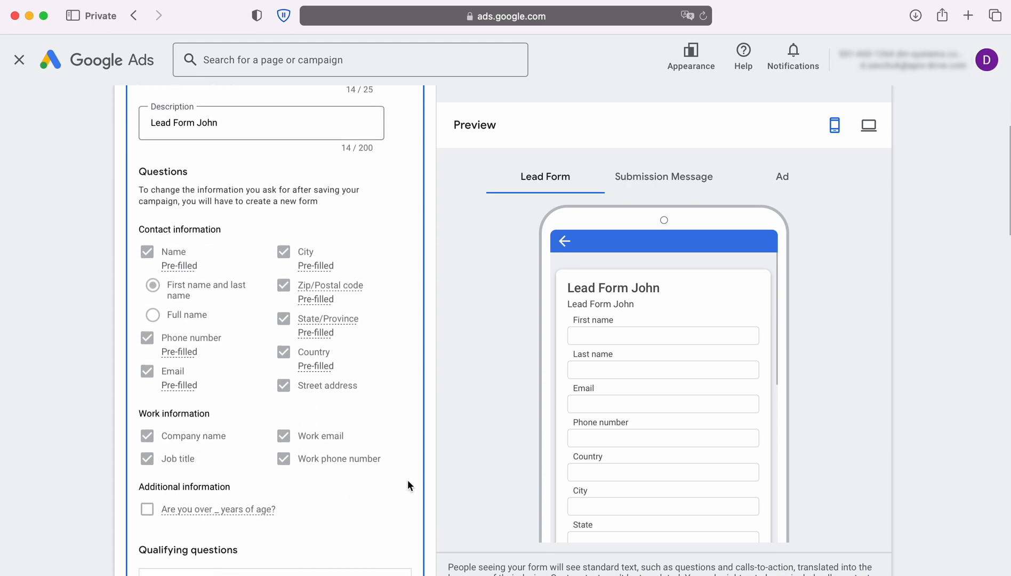
pyautogui.scroll(-15, 409, 482)
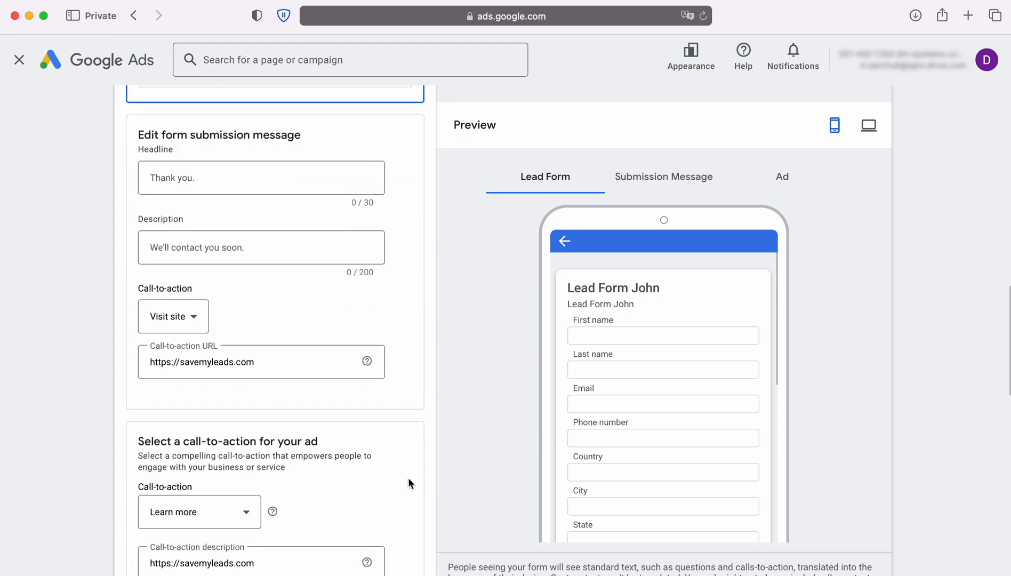
pyautogui.scroll(-10, 409, 483)
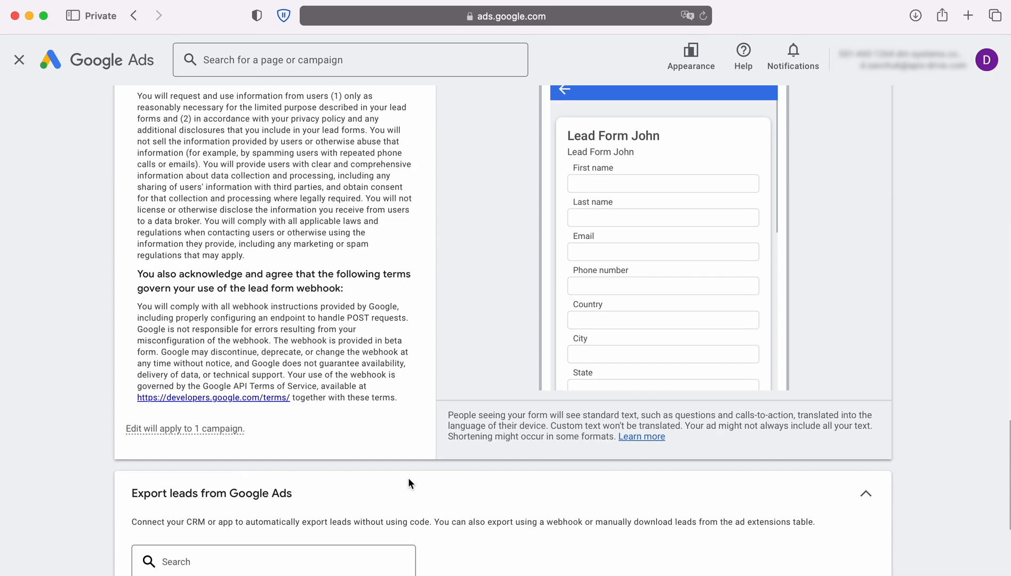
pyautogui.scroll(-5, 410, 483)
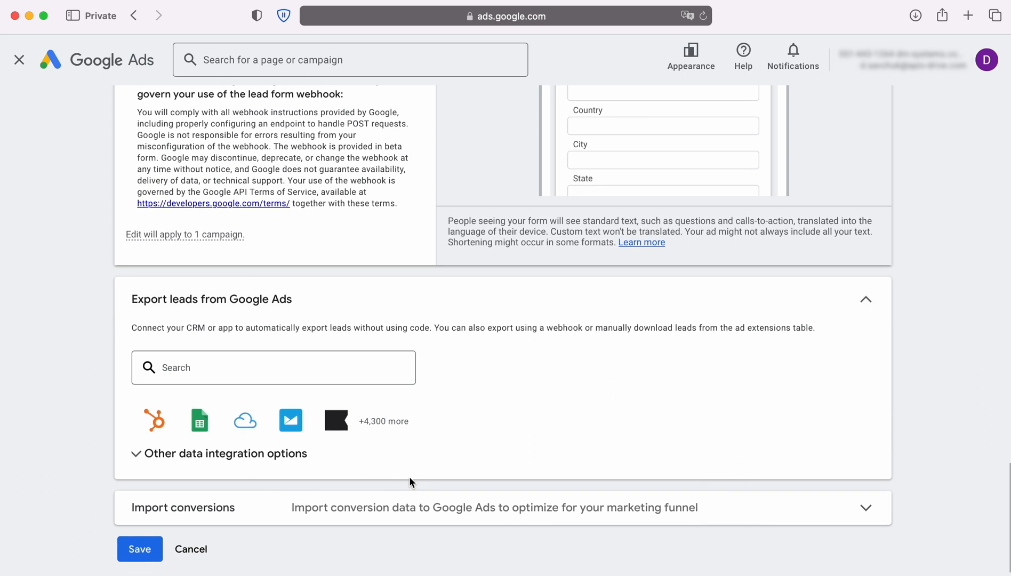
pyautogui.click(296, 454)
pyautogui.scroll(-5, 298, 458)
pyautogui.scroll(-5, 299, 462)
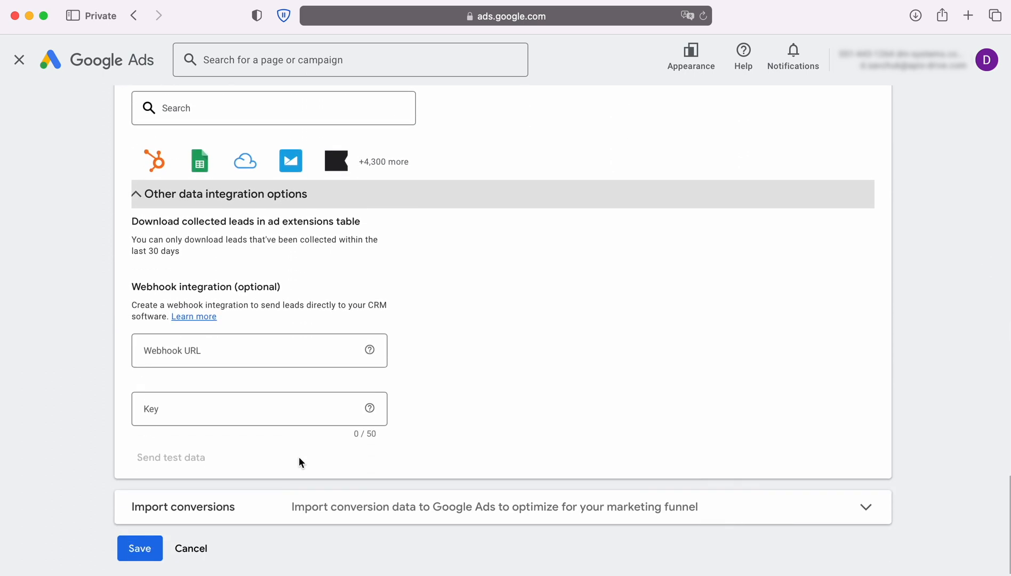
pyautogui.click(208, 347)
pyautogui.rightClick(209, 352)
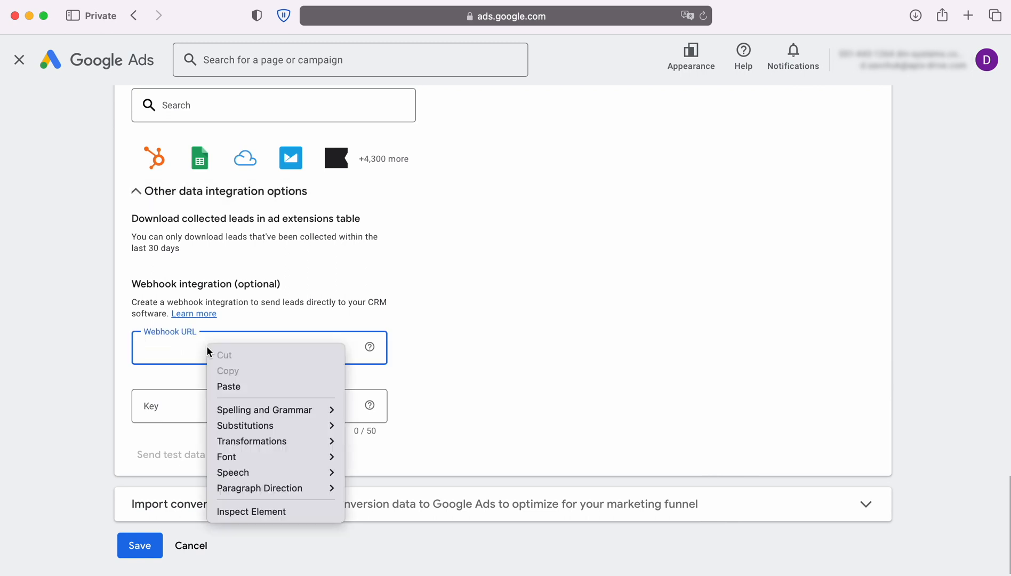
pyautogui.click(237, 386)
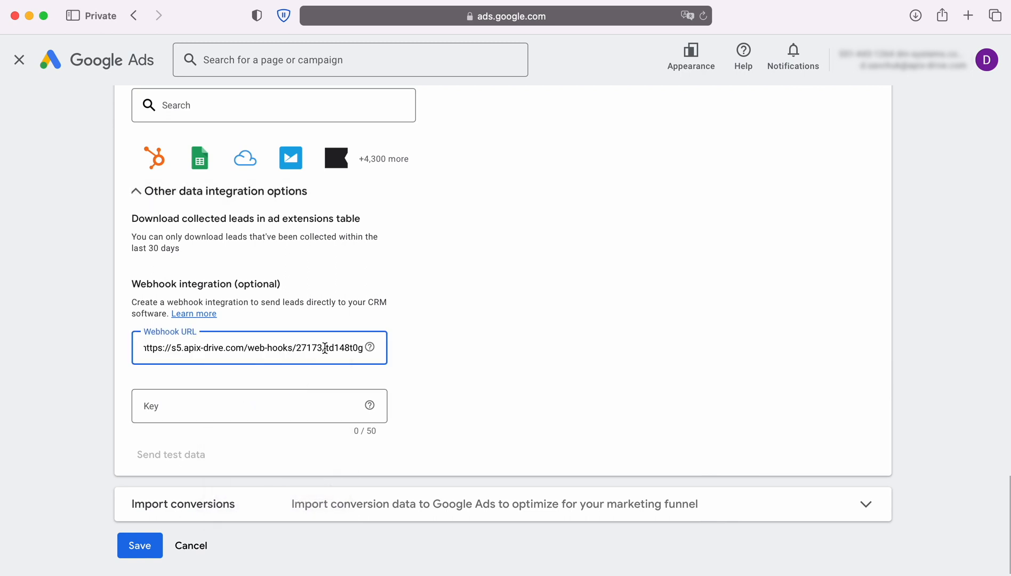
# - Copy the URL's ending into the Key field, send test data, and save the form
pyautogui.moveTo(325, 350); pyautogui.dragTo(367, 349)
pyautogui.rightClick(356, 352)
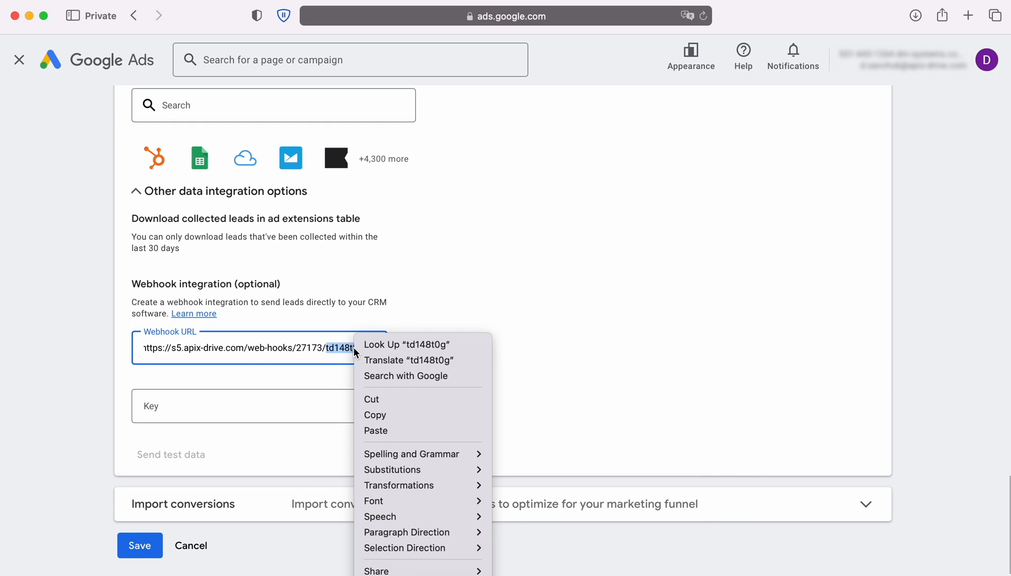
pyautogui.click(375, 415)
pyautogui.click(174, 407)
pyautogui.rightClick(174, 407)
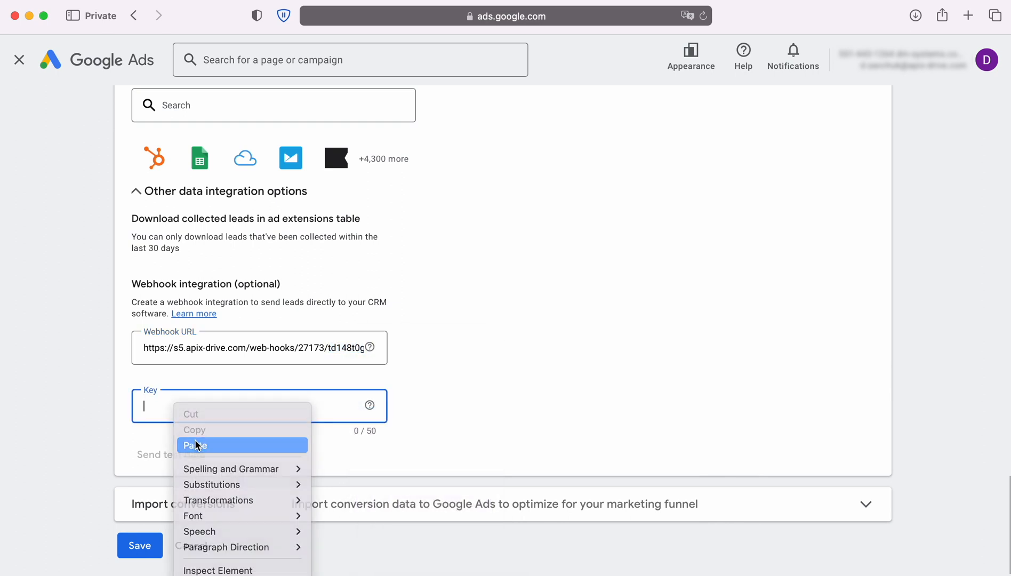
pyautogui.click(193, 445)
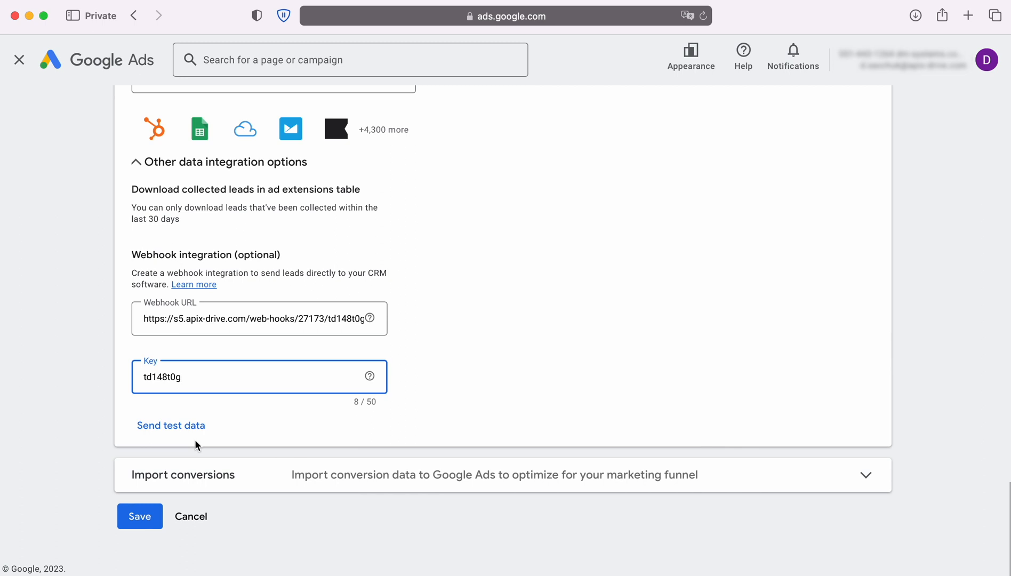
pyautogui.click(170, 427)
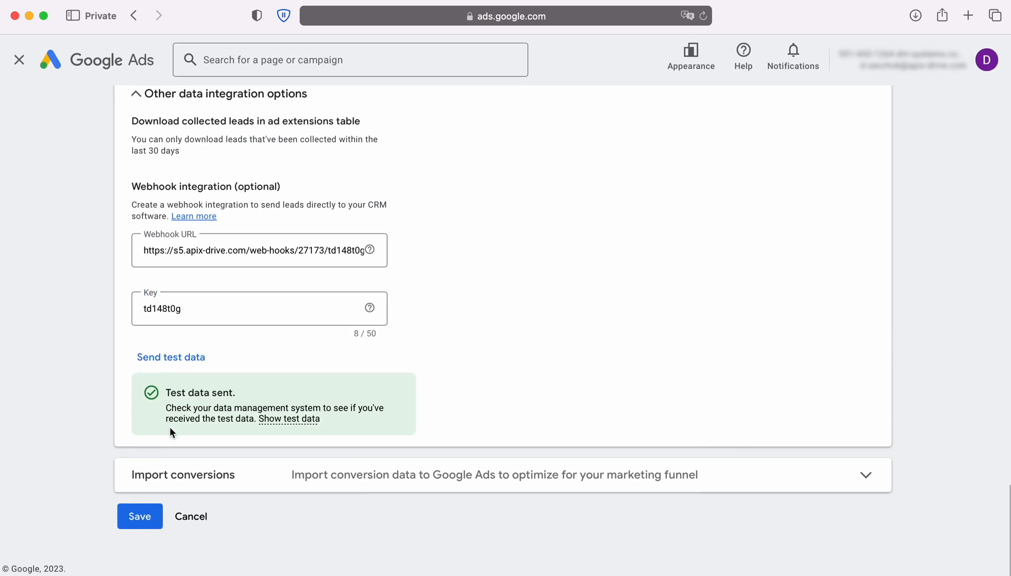
pyautogui.click(154, 507)
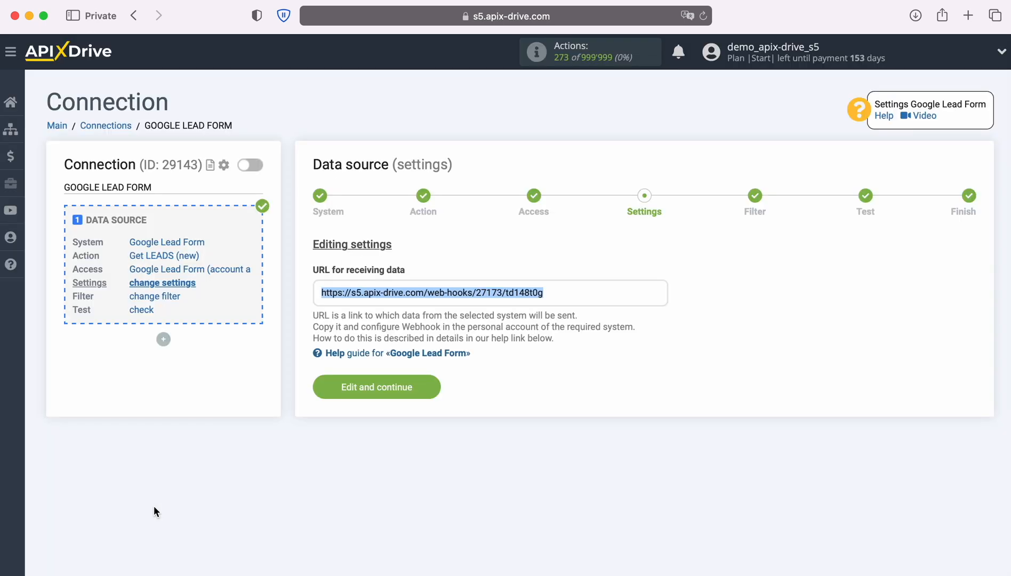
# - Save the source settings, skip filtering, review the loaded test lead, and finish the source setup
pyautogui.click(431, 388)
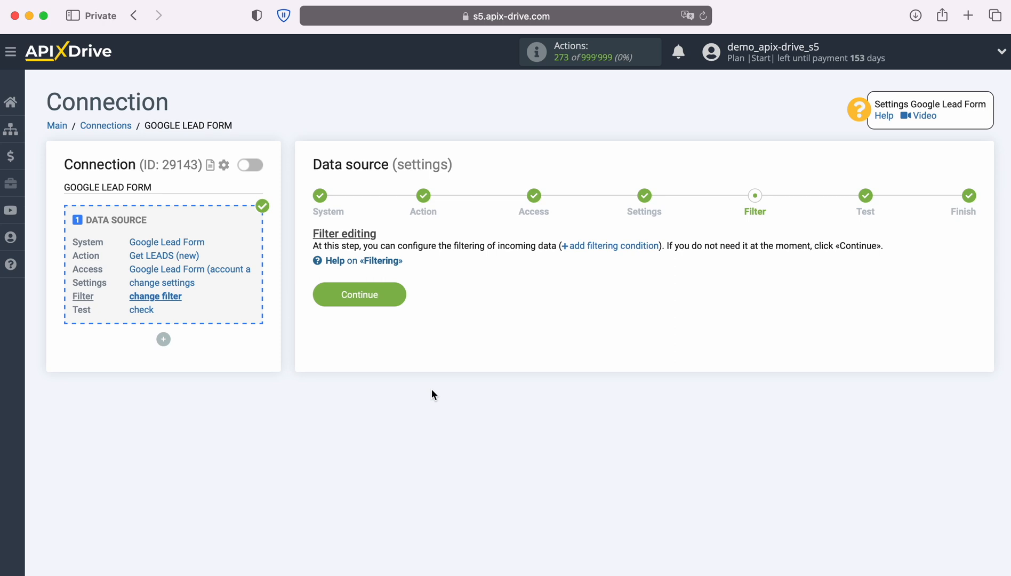
pyautogui.click(401, 294)
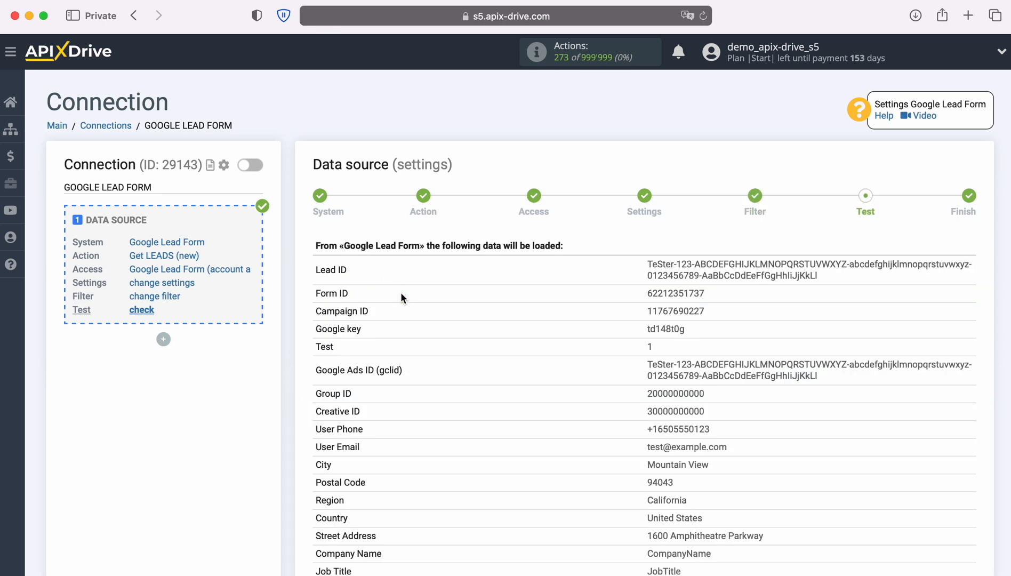
pyautogui.scroll(-5, 401, 292)
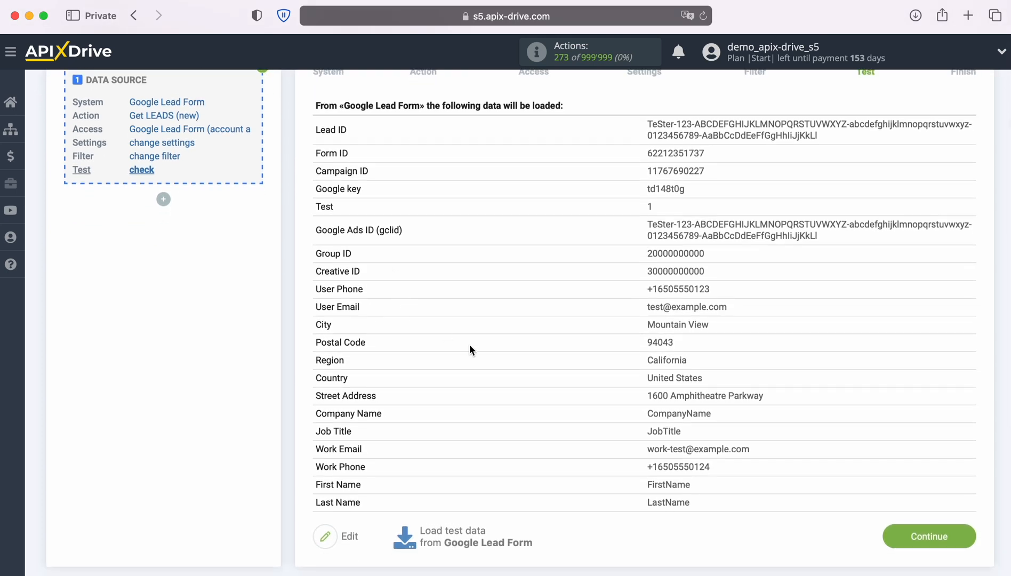
pyautogui.click(961, 535)
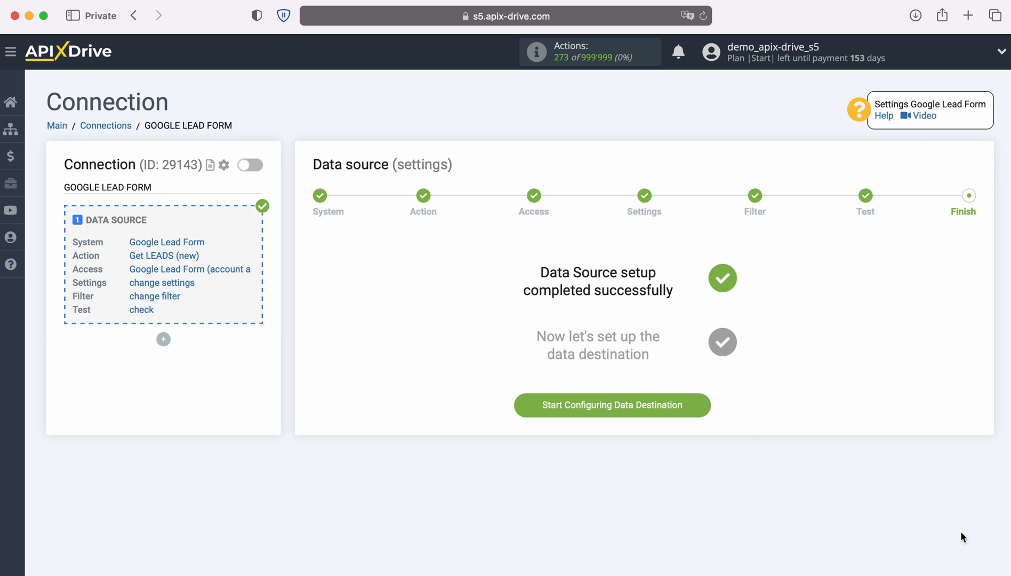
# - Begin configuring the data destination and select Zoho CRM as its system
pyautogui.click(704, 401)
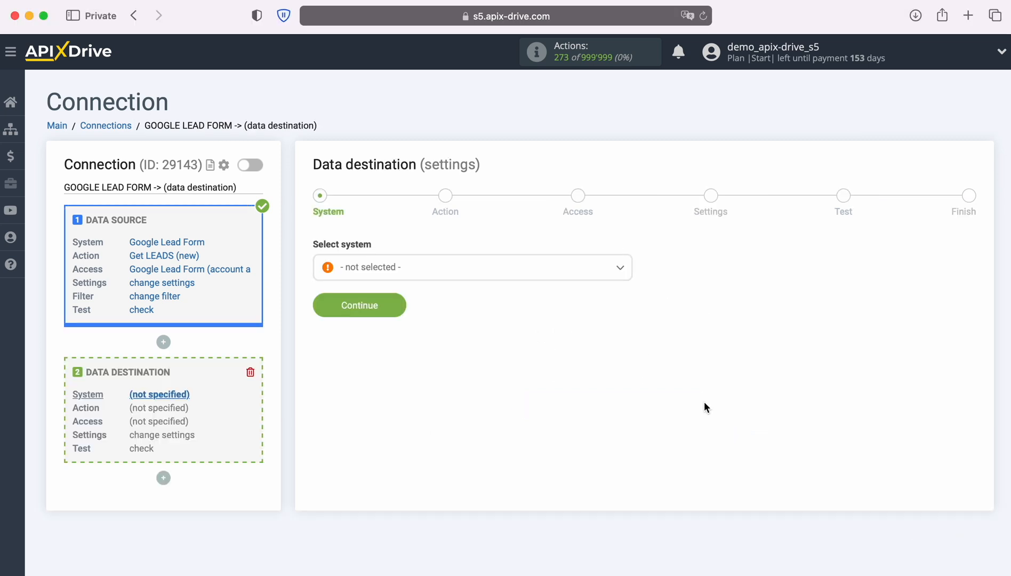
pyautogui.click(597, 274)
pyautogui.scroll(-10, 612, 364)
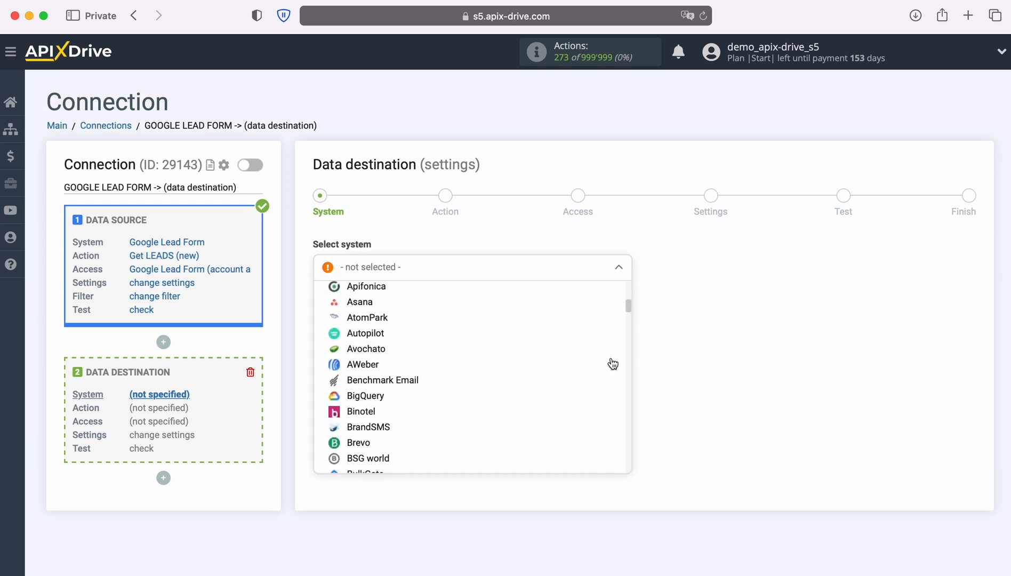
pyautogui.scroll(-10, 612, 364)
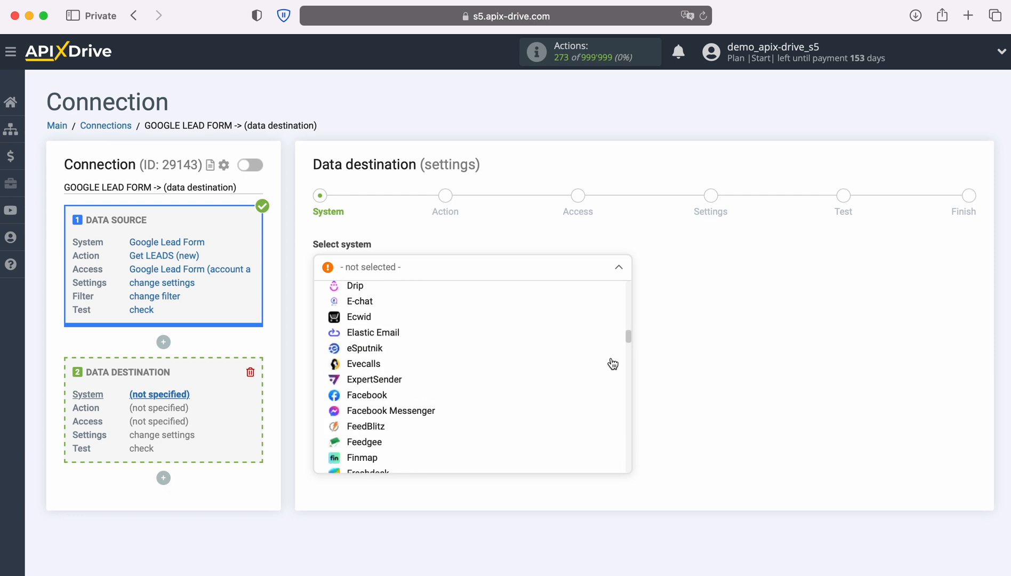
pyautogui.scroll(-10, 612, 364)
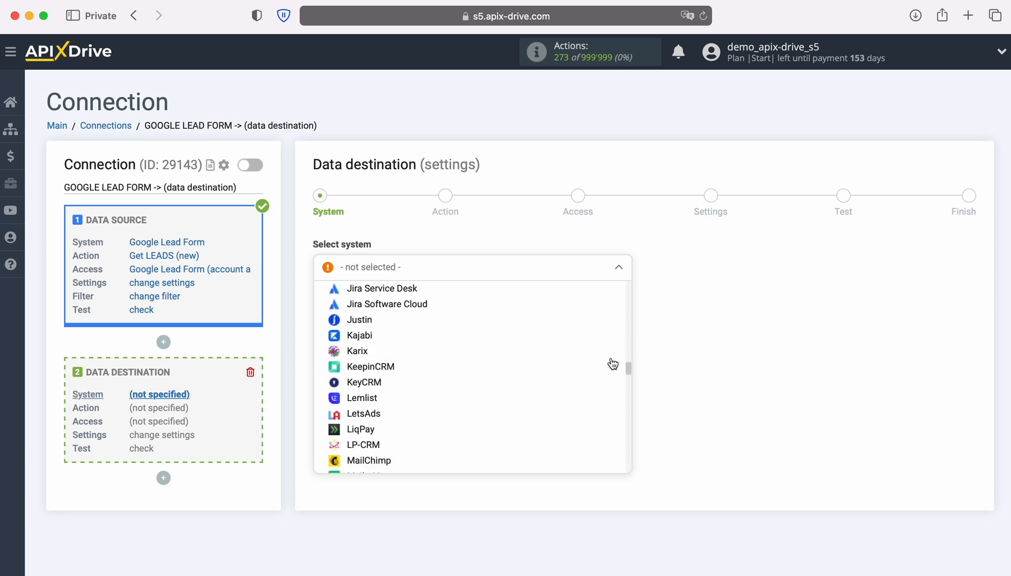
pyautogui.scroll(-10, 612, 364)
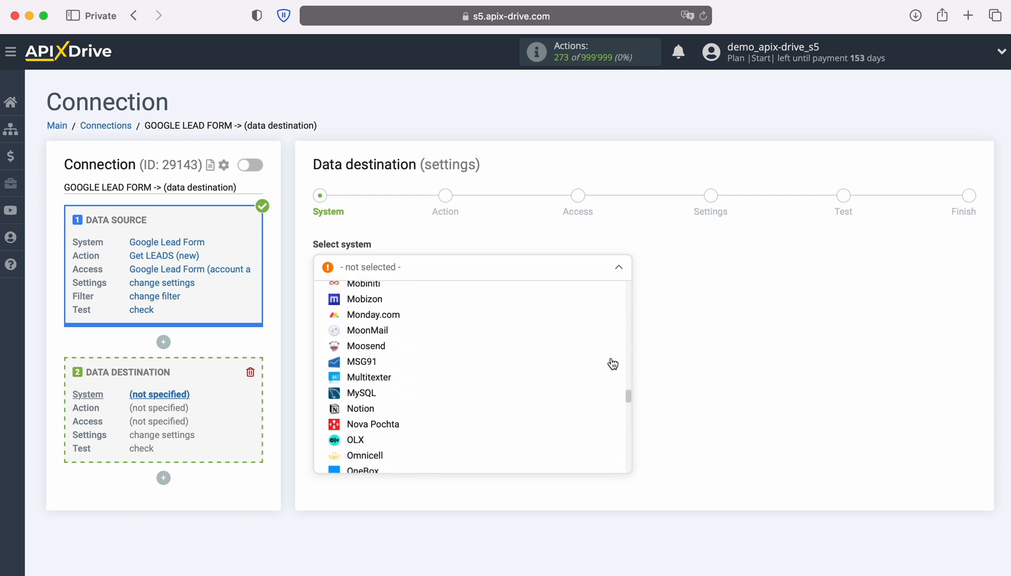
pyautogui.scroll(-10, 612, 363)
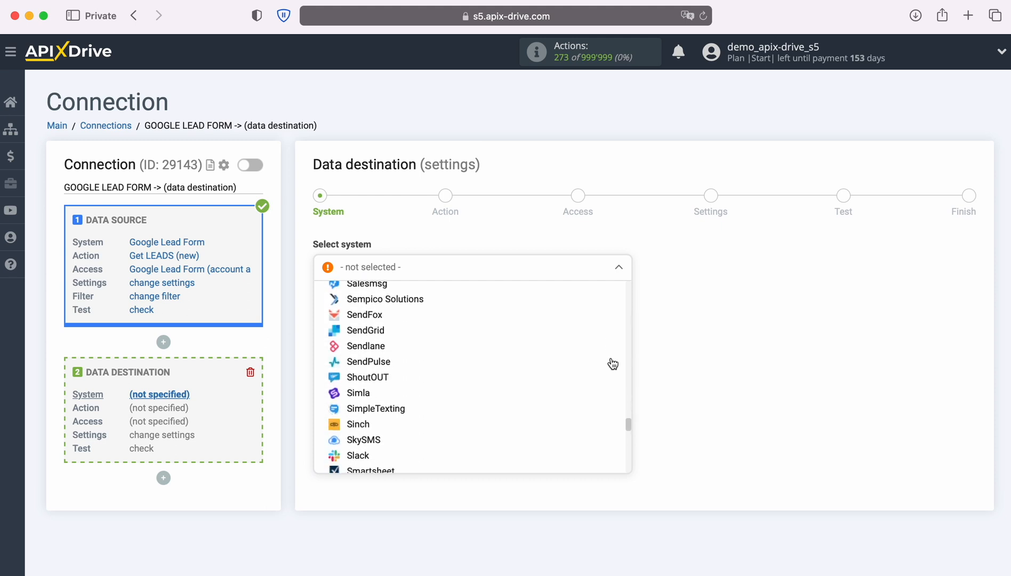
pyautogui.scroll(-10, 613, 363)
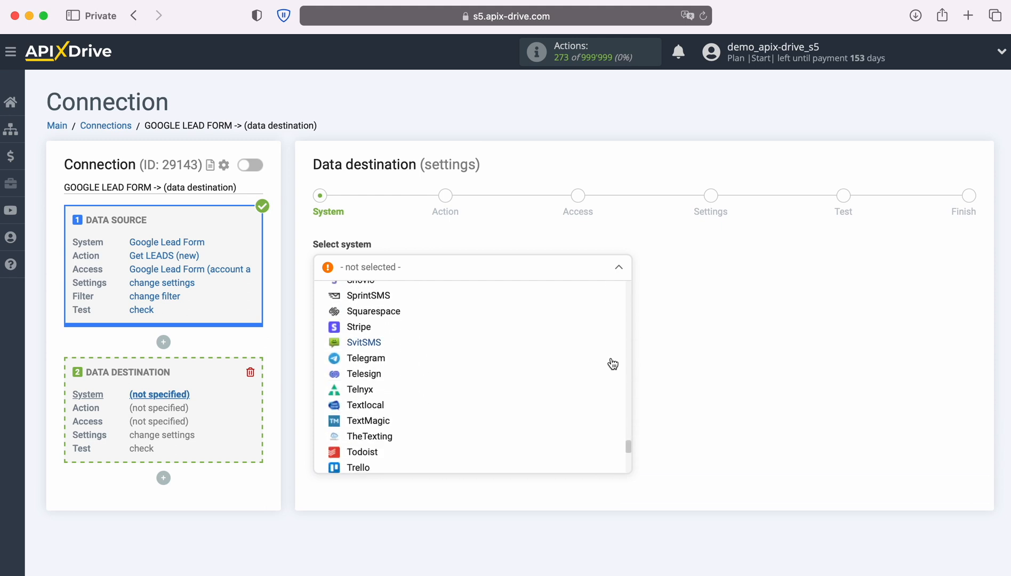
pyautogui.scroll(-4, 613, 363)
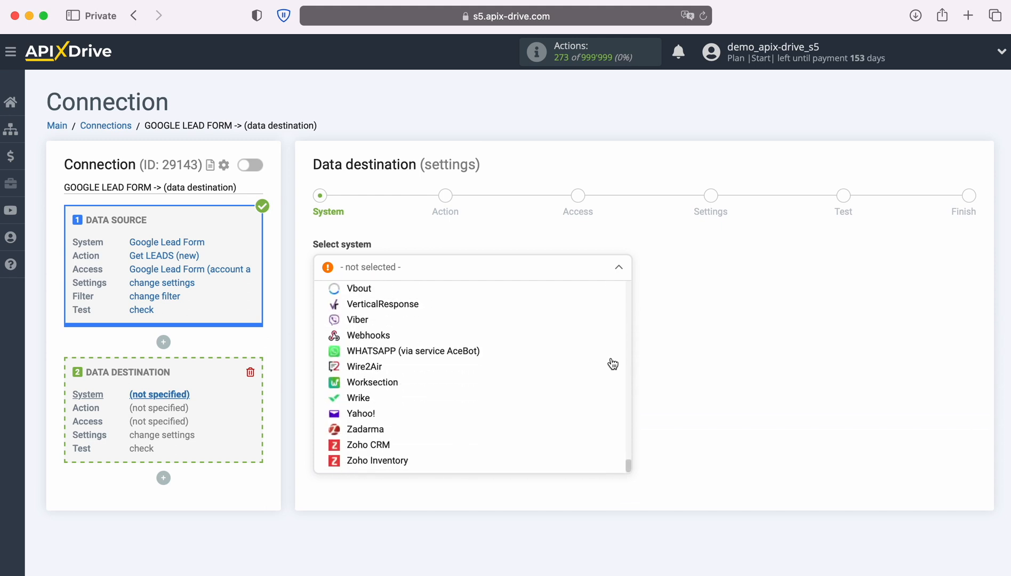
pyautogui.click(376, 446)
pyautogui.click(400, 309)
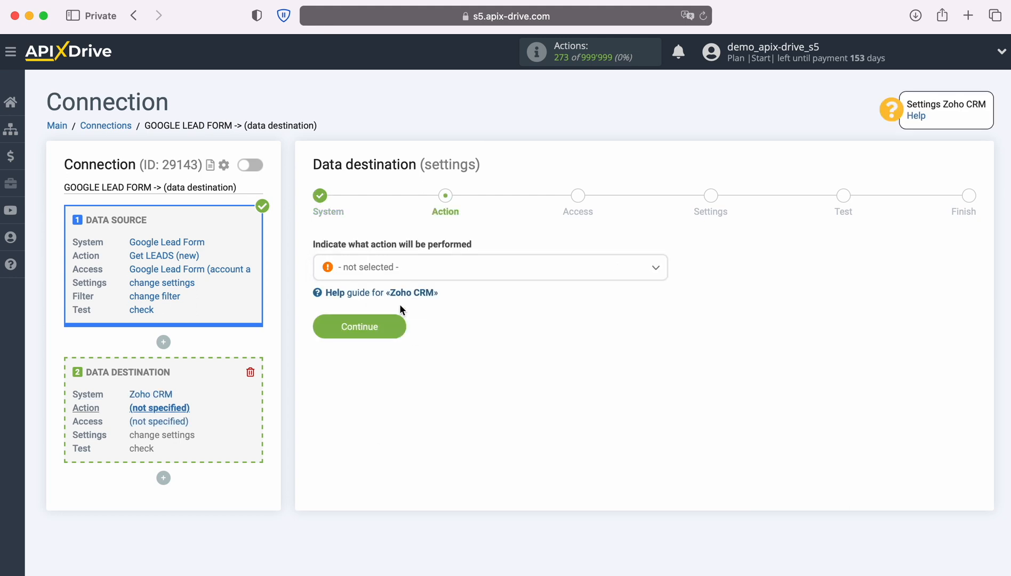
# - Choose Create DEAL as the Zoho CRM action
pyautogui.click(499, 272)
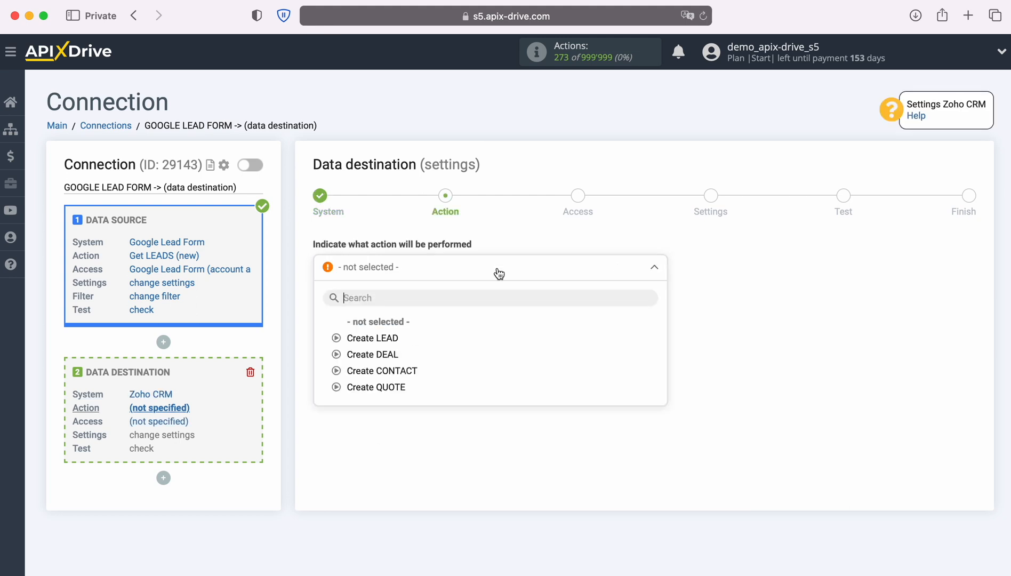
pyautogui.click(382, 354)
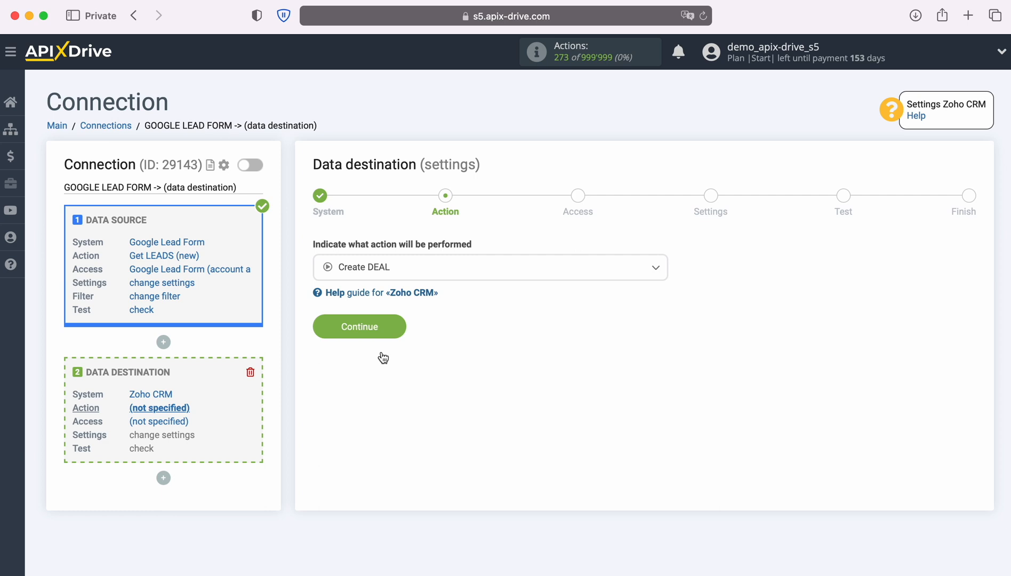
pyautogui.click(396, 328)
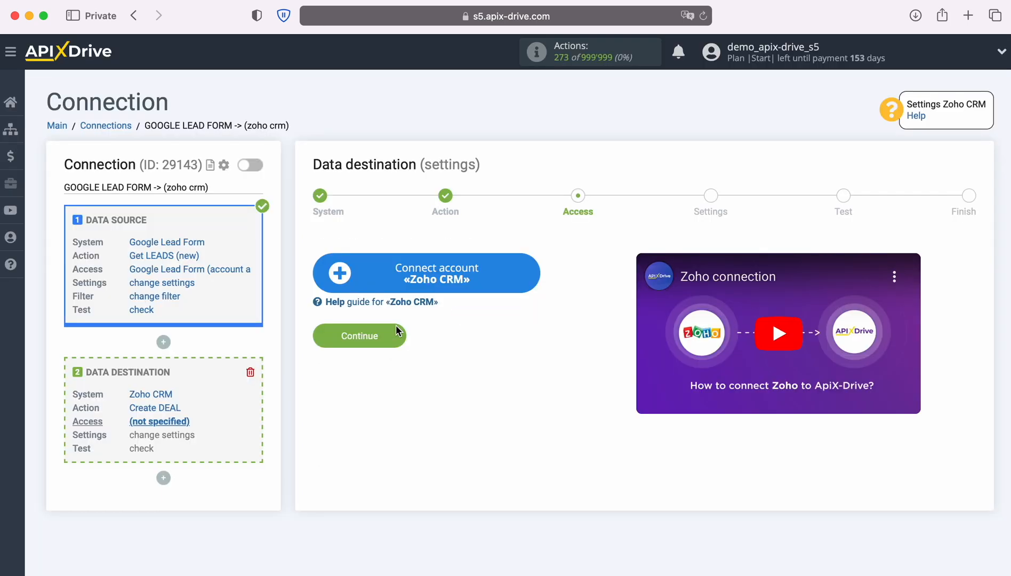
# - Sign in to Zoho with the account e-mail and password, accept access, and select that login
pyautogui.click(536, 274)
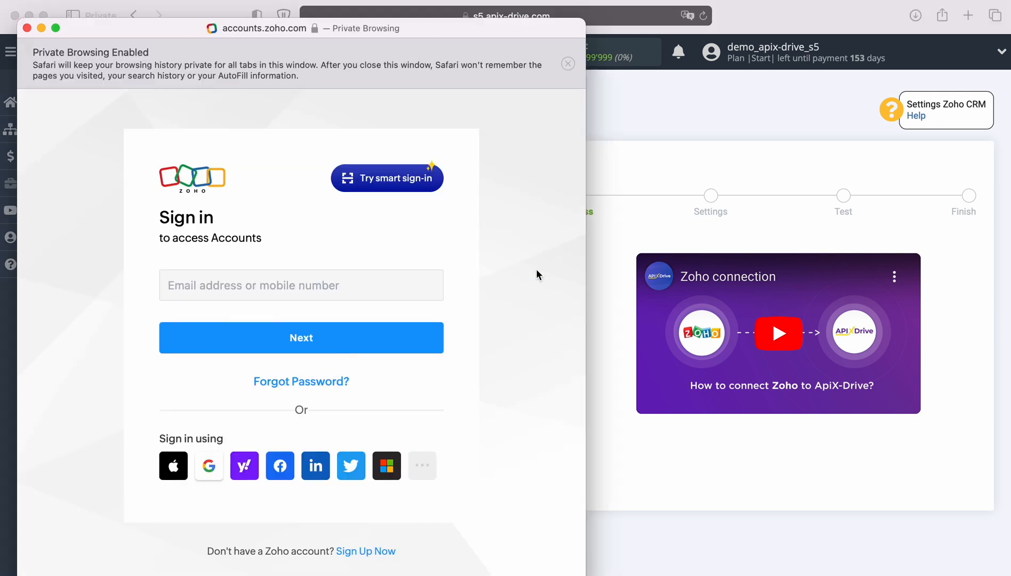
pyautogui.click(399, 274)
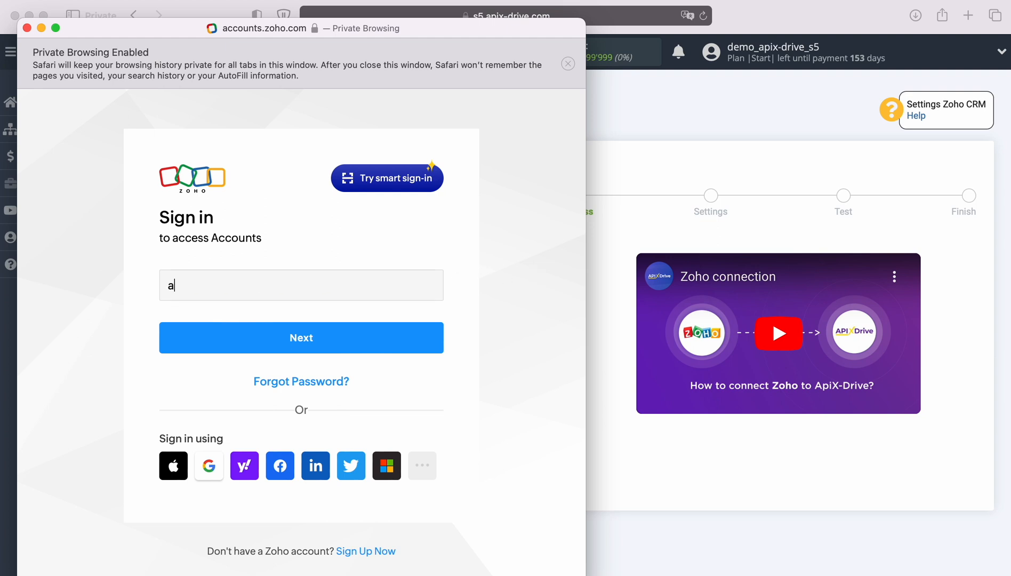
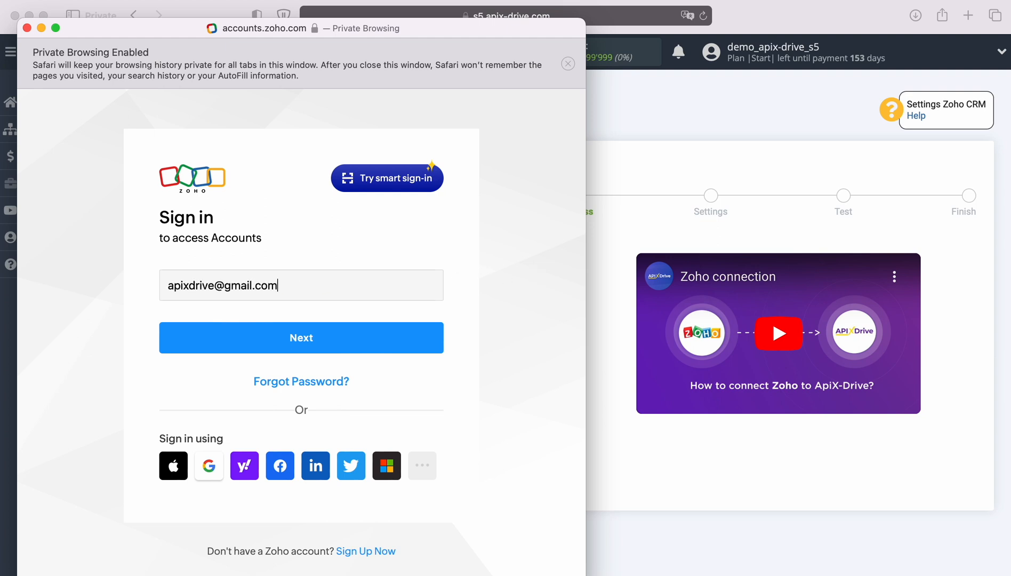
pyautogui.press('Return')
pyautogui.click(264, 373)
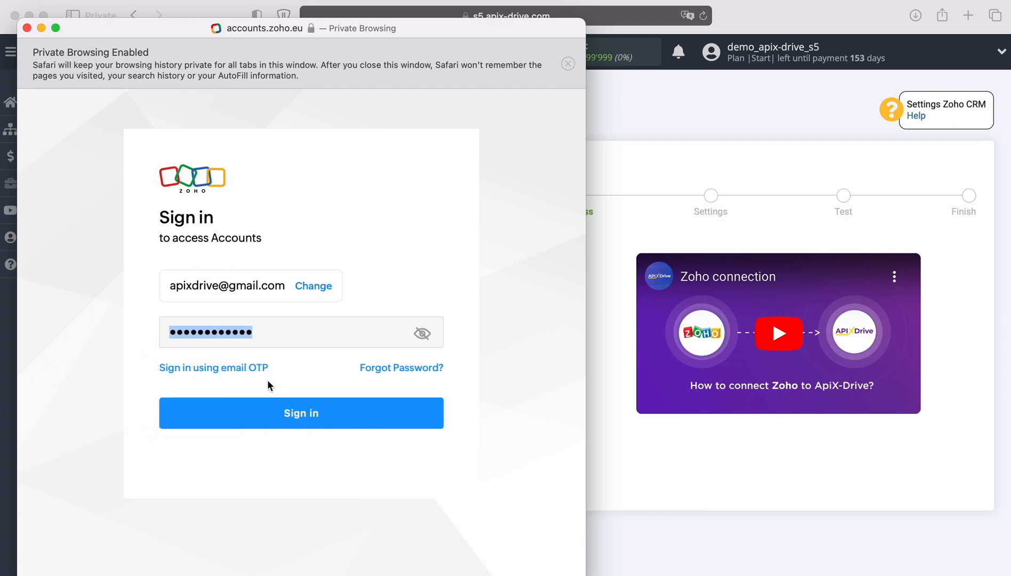
pyautogui.click(331, 411)
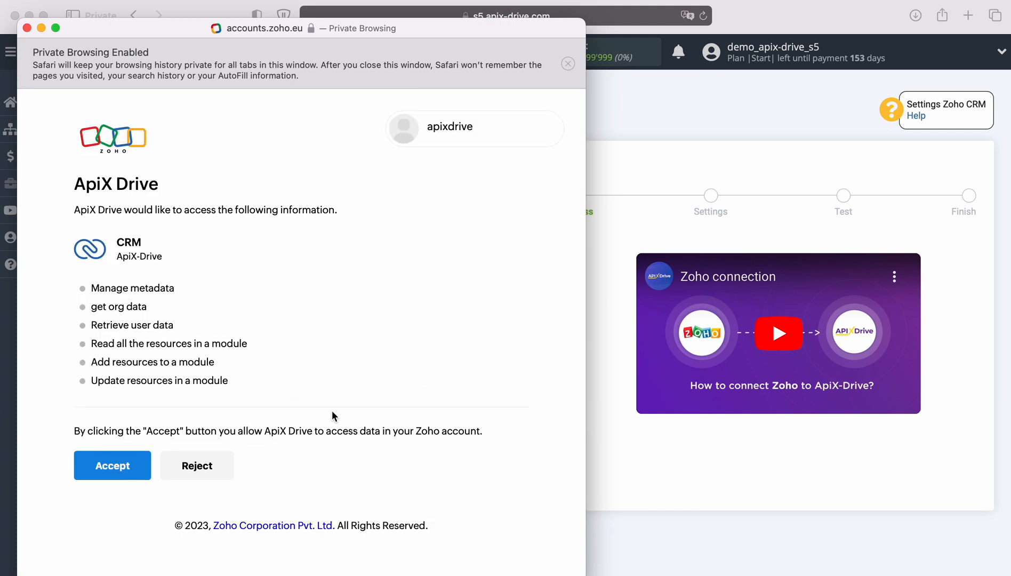
pyautogui.click(131, 464)
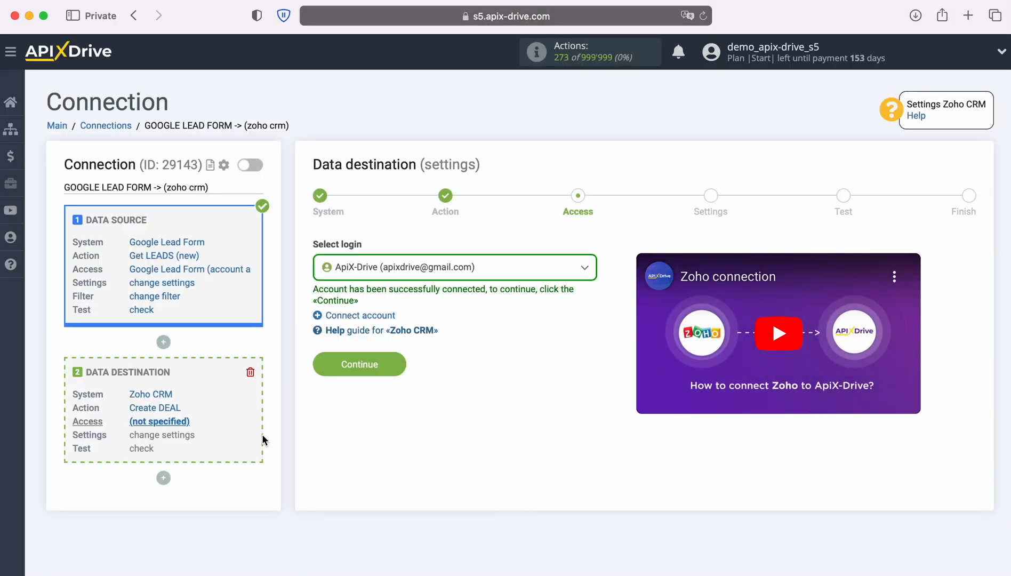
pyautogui.click(543, 273)
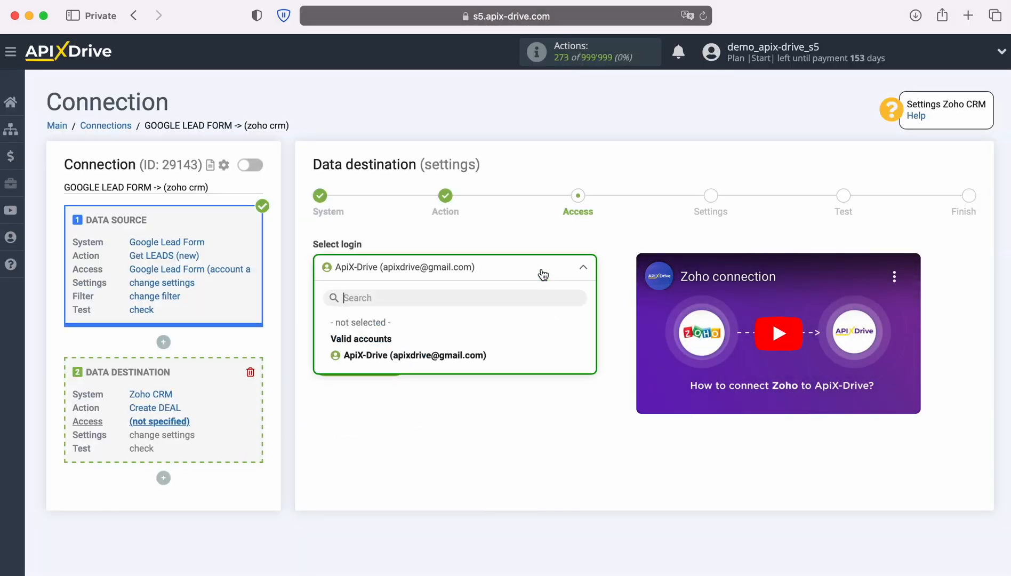
pyautogui.click(483, 356)
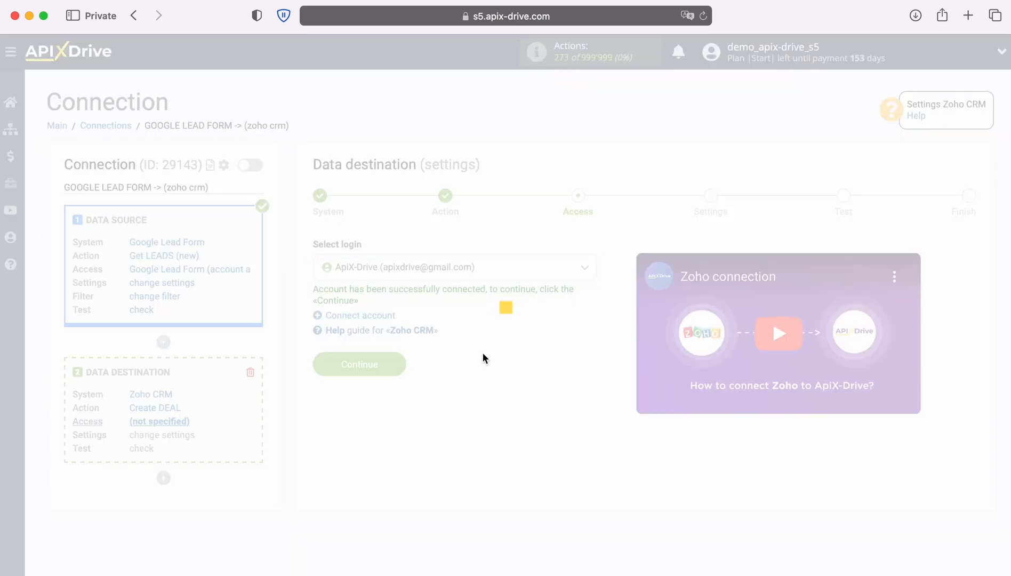
# - Set Deal Name to 'New Lead from Google Lead Form' followed by the First Name and Last Name variables
pyautogui.click(401, 359)
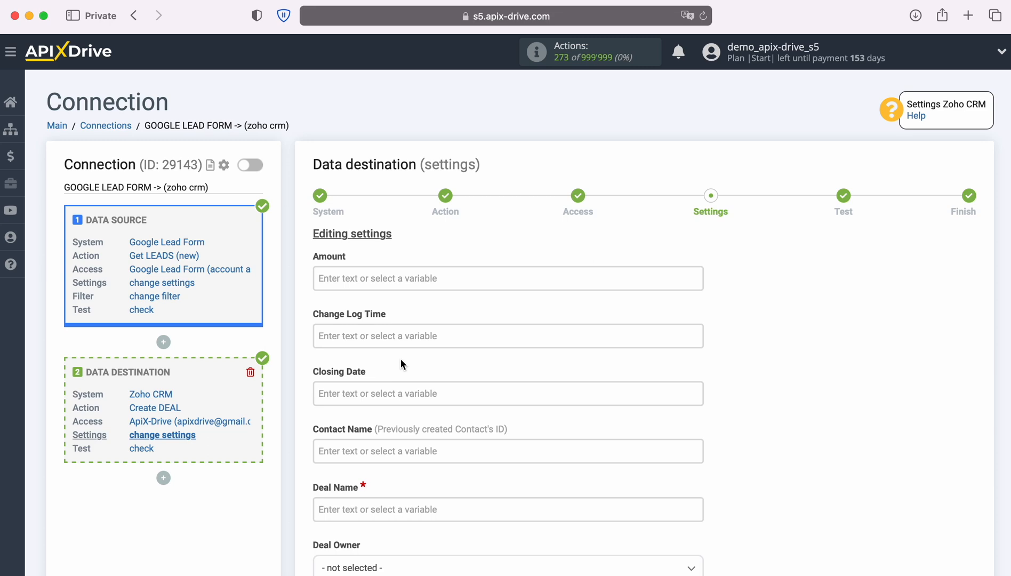
pyautogui.click(398, 508)
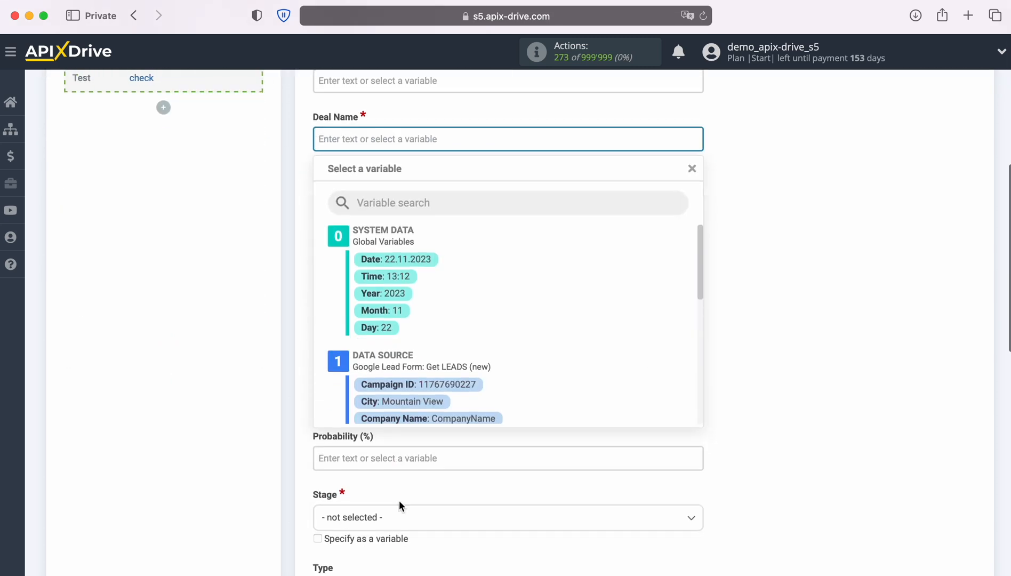
pyautogui.scroll(-1, 616, 322)
pyautogui.scroll(-4, 616, 321)
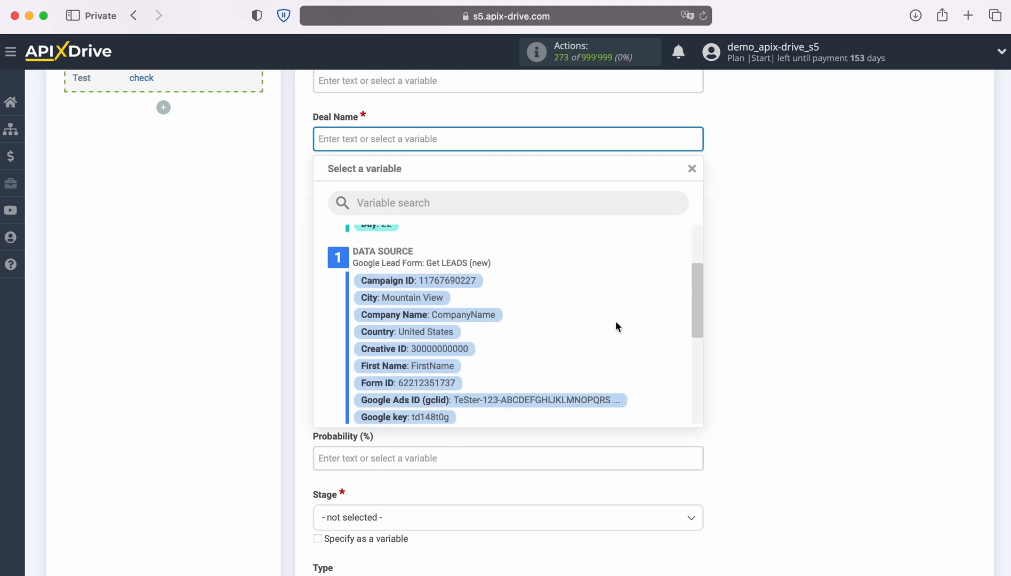
pyautogui.click(456, 326)
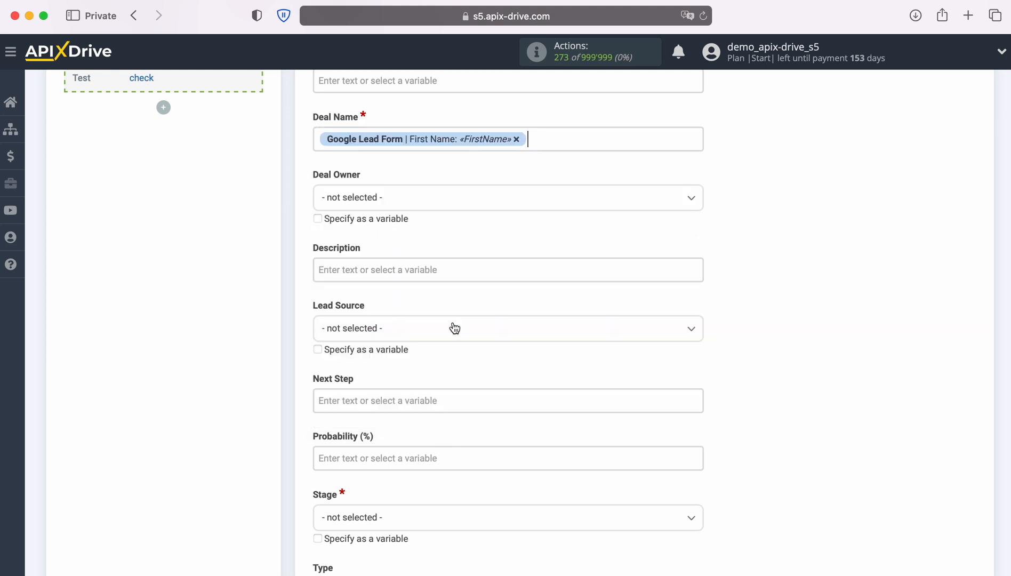
pyautogui.click(575, 140)
pyautogui.scroll(-3, 576, 278)
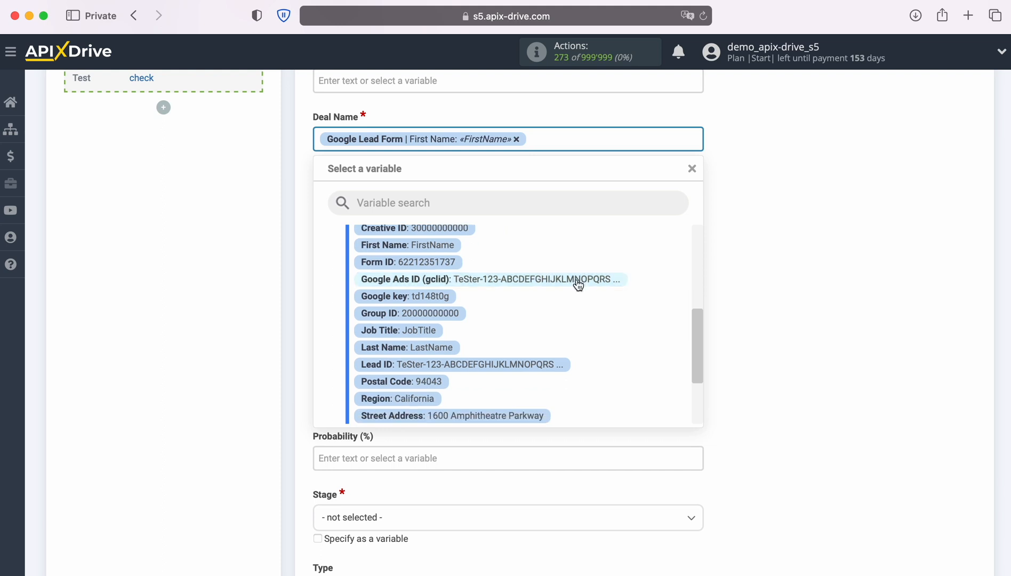
pyautogui.click(448, 352)
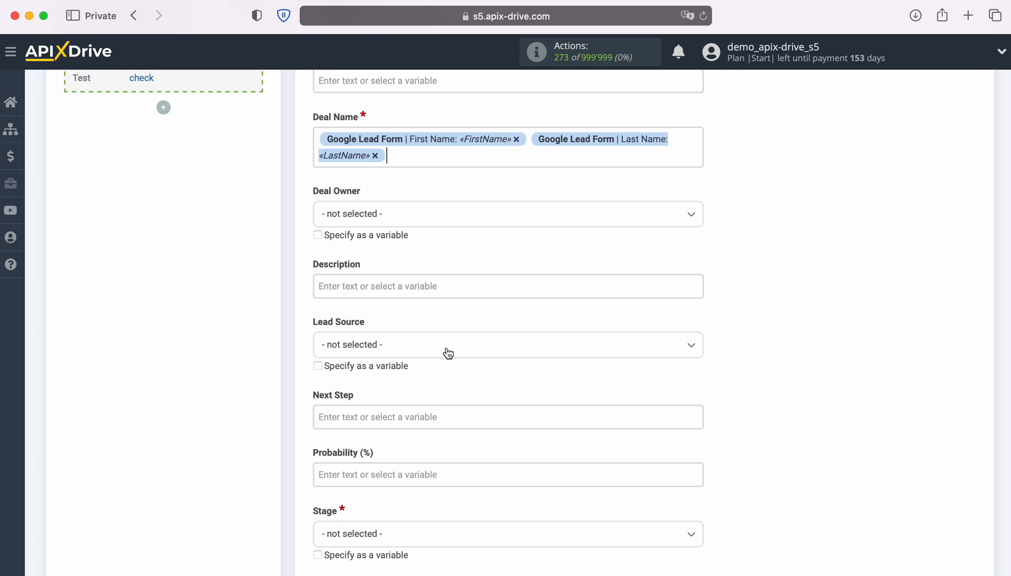
pyautogui.click(320, 141)
pyautogui.write('N ')
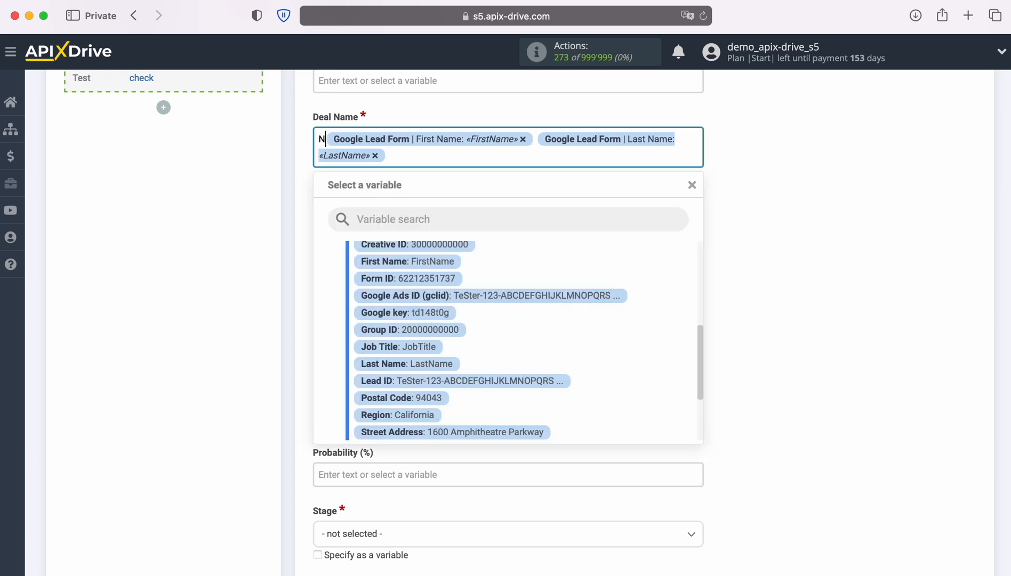
pyautogui.write('ew Lead from ')
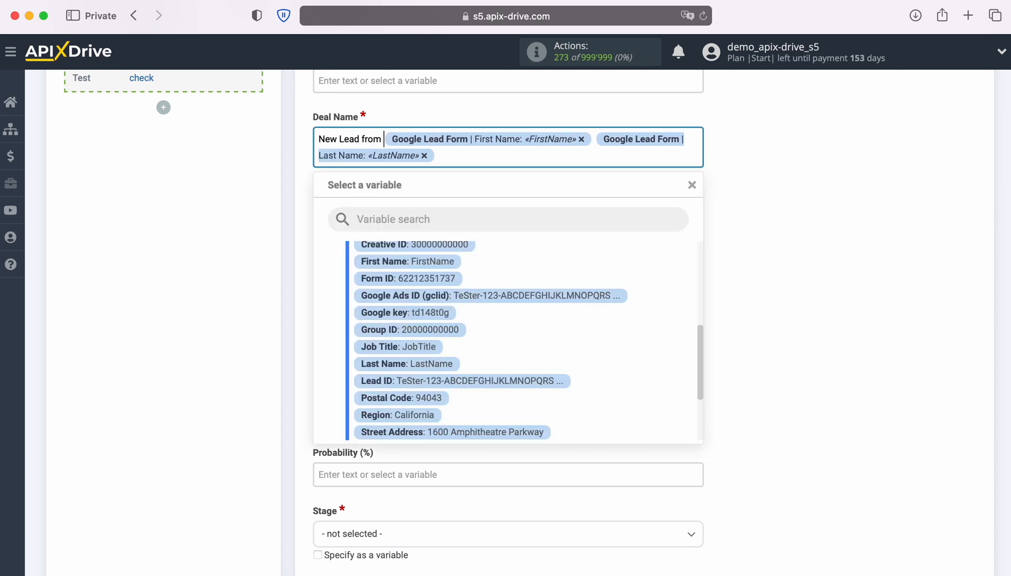
pyautogui.write('Google Lead F')
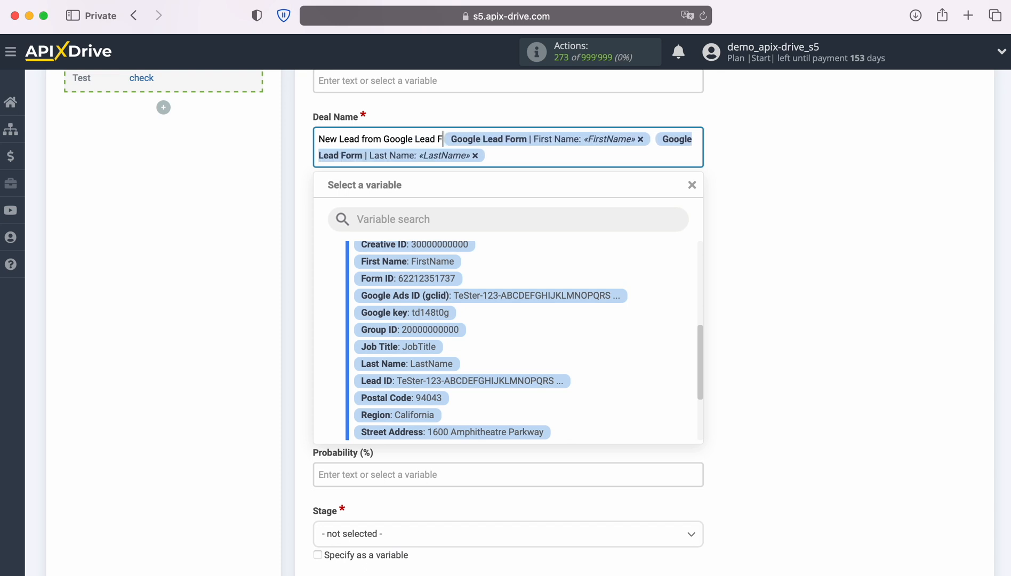
pyautogui.write('orm')
pyautogui.click(250, 182)
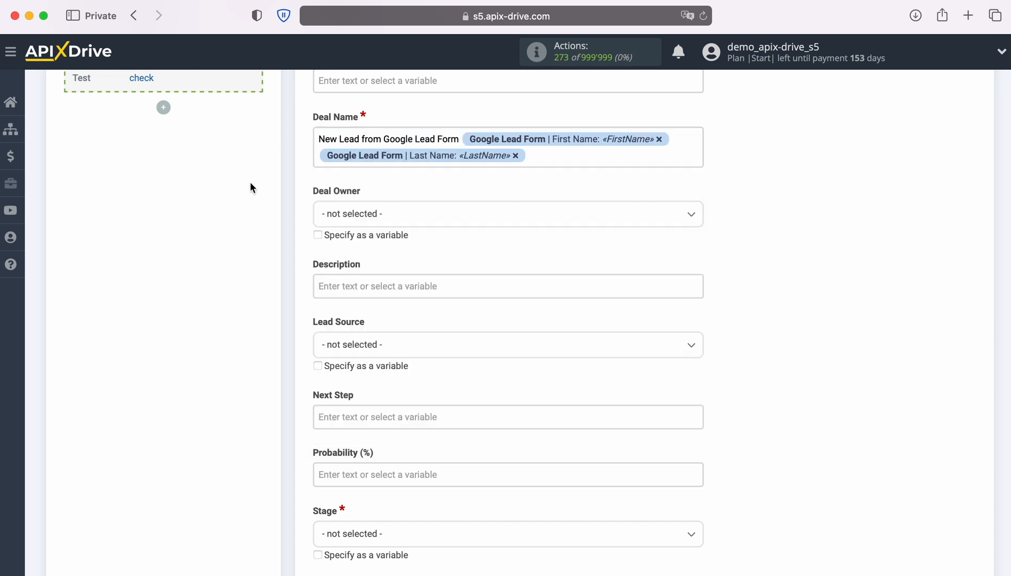
pyautogui.scroll(-3, 514, 230)
# - Start the Description with a 'Name' line holding the lead's First Name and Last Name variables
pyautogui.click(479, 205)
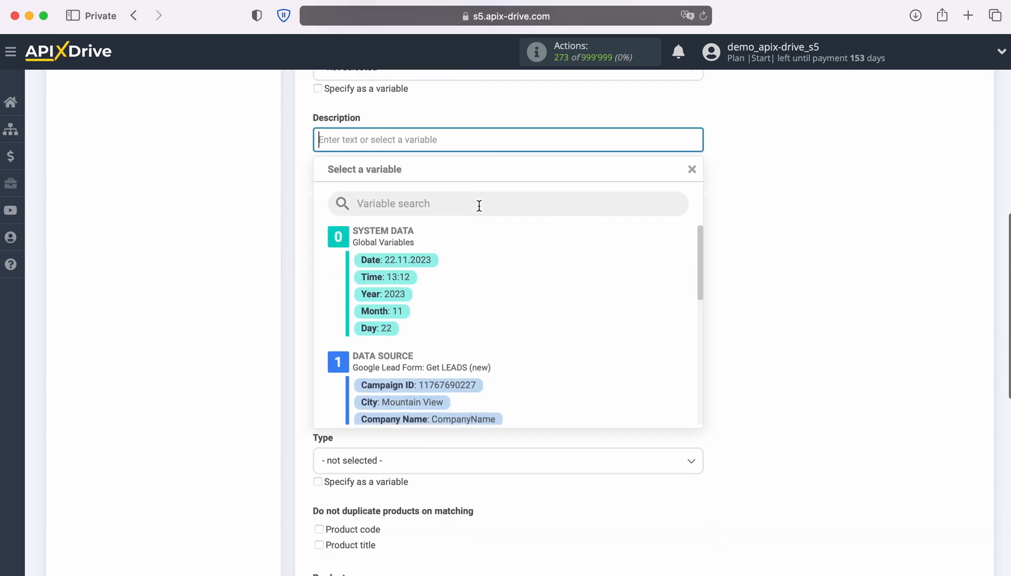
pyautogui.scroll(-3, 535, 277)
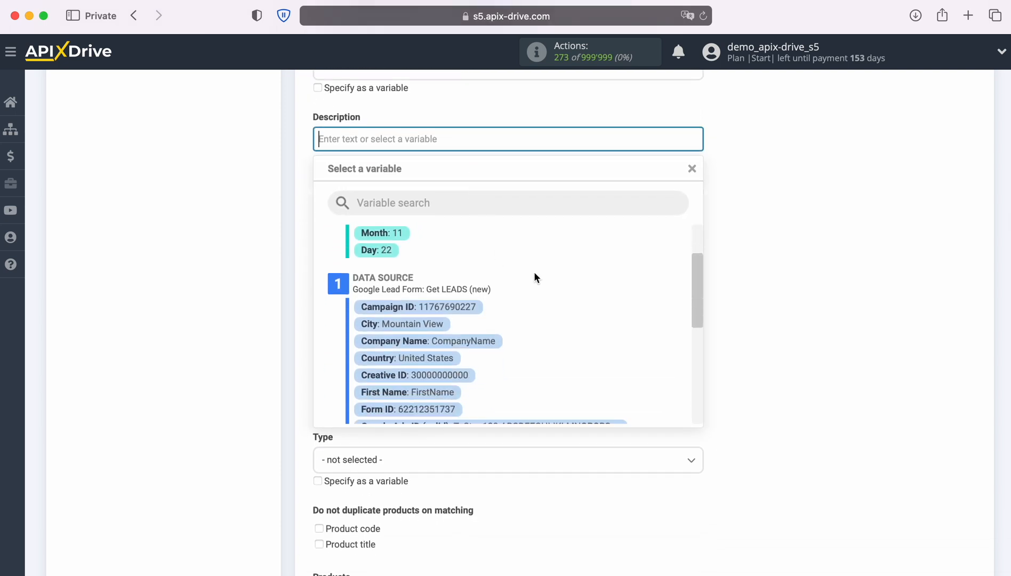
pyautogui.scroll(-2, 534, 272)
pyautogui.click(441, 351)
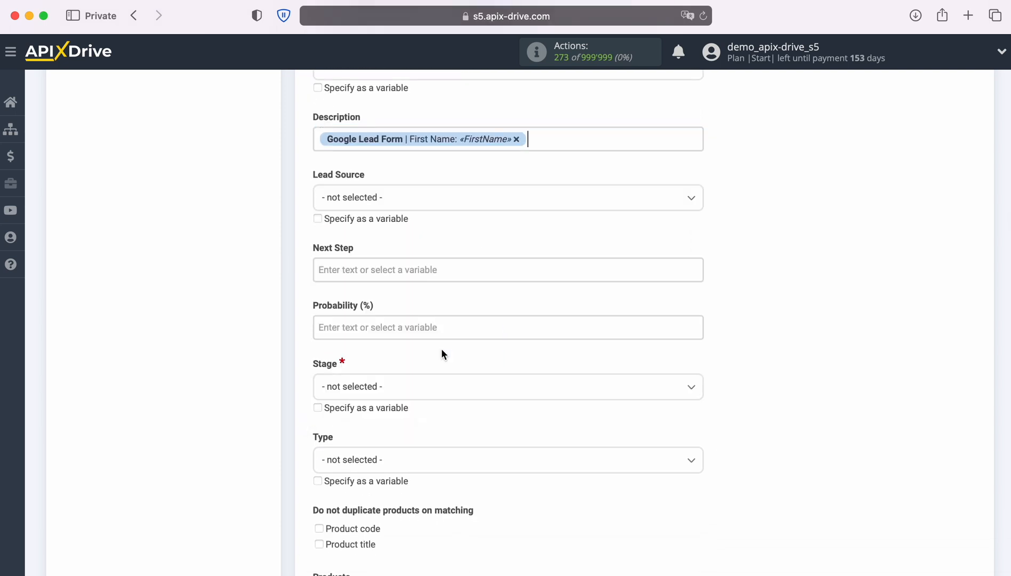
pyautogui.click(548, 140)
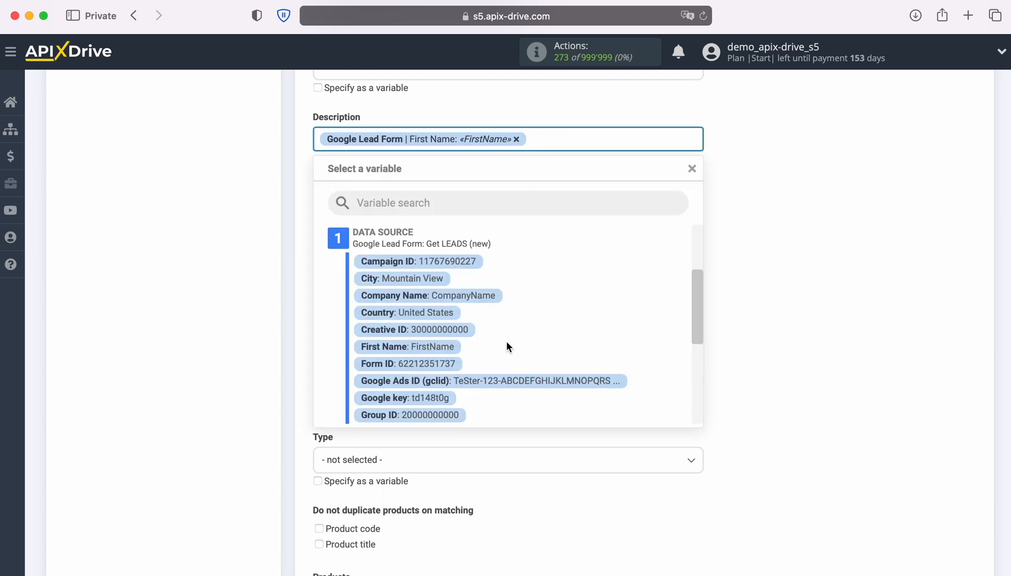
pyautogui.scroll(-3, 507, 339)
pyautogui.click(438, 372)
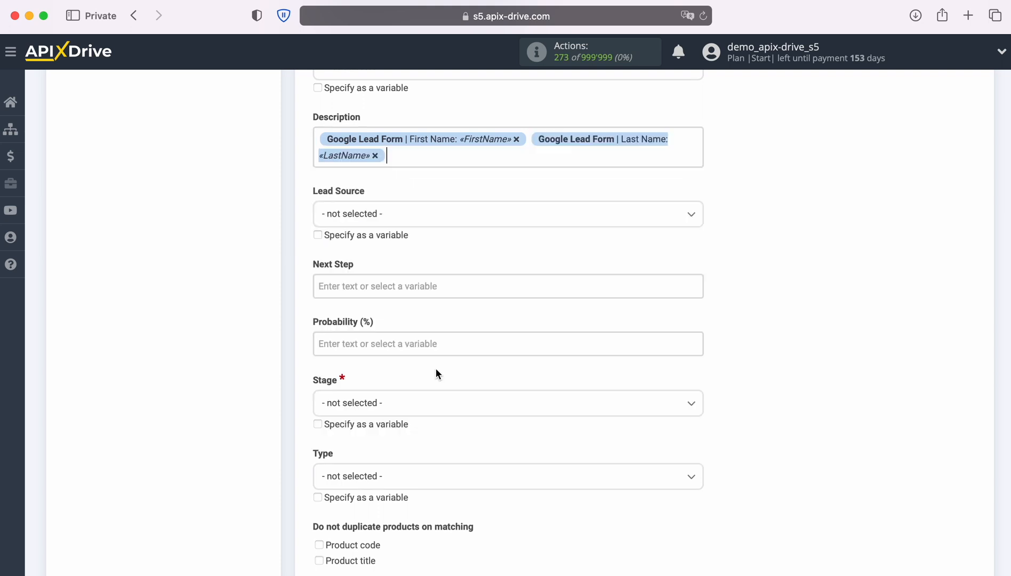
pyautogui.click(317, 141)
pyautogui.write('Name')
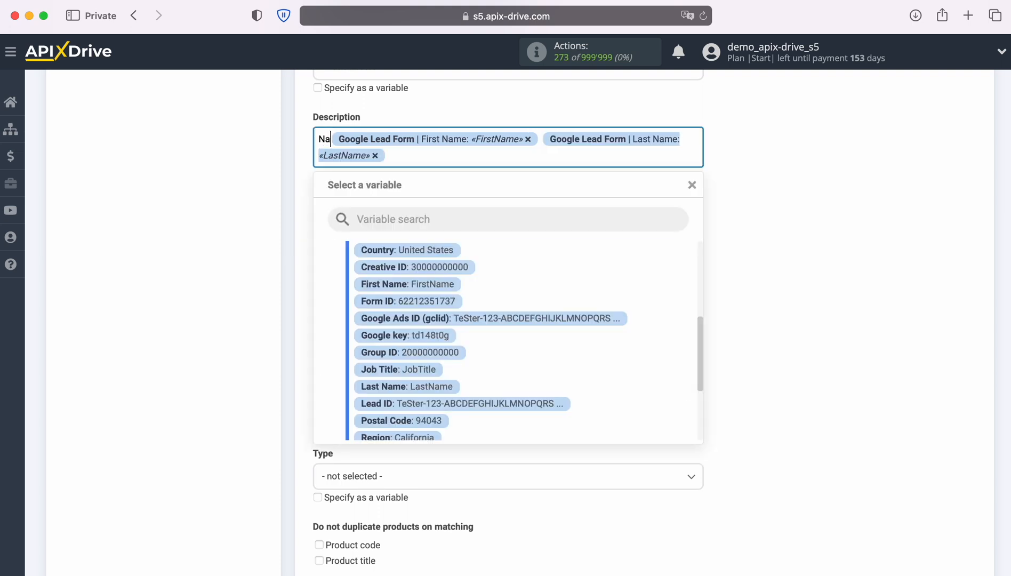
pyautogui.click(405, 159)
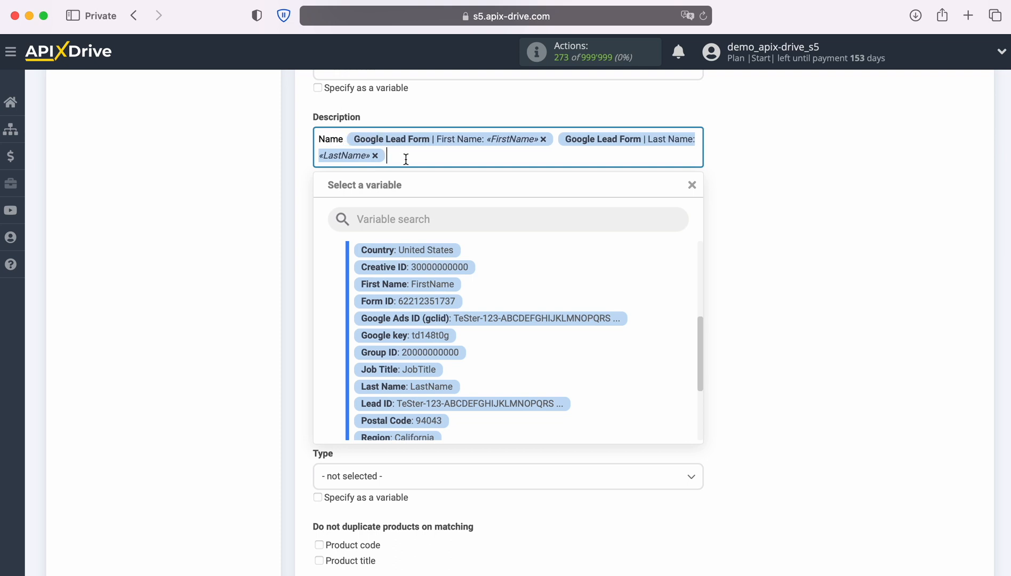
pyautogui.press('Return')
# - Add Email, Phone and Form lines filled with User Email, User Phone and Form ID variables
pyautogui.write('Email')
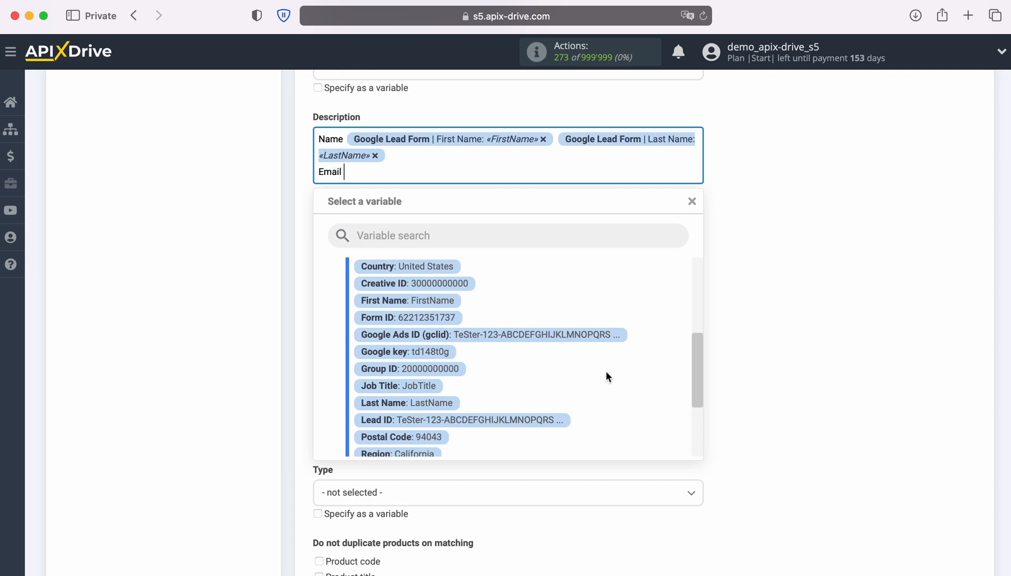
pyautogui.scroll(-3, 605, 367)
pyautogui.click(469, 392)
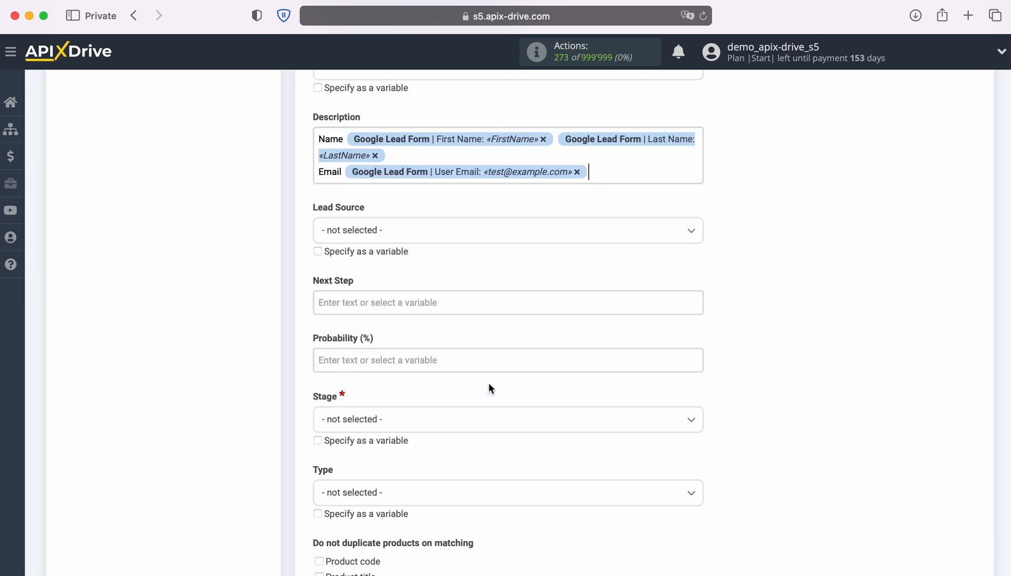
pyautogui.press('Return')
pyautogui.write('Phone')
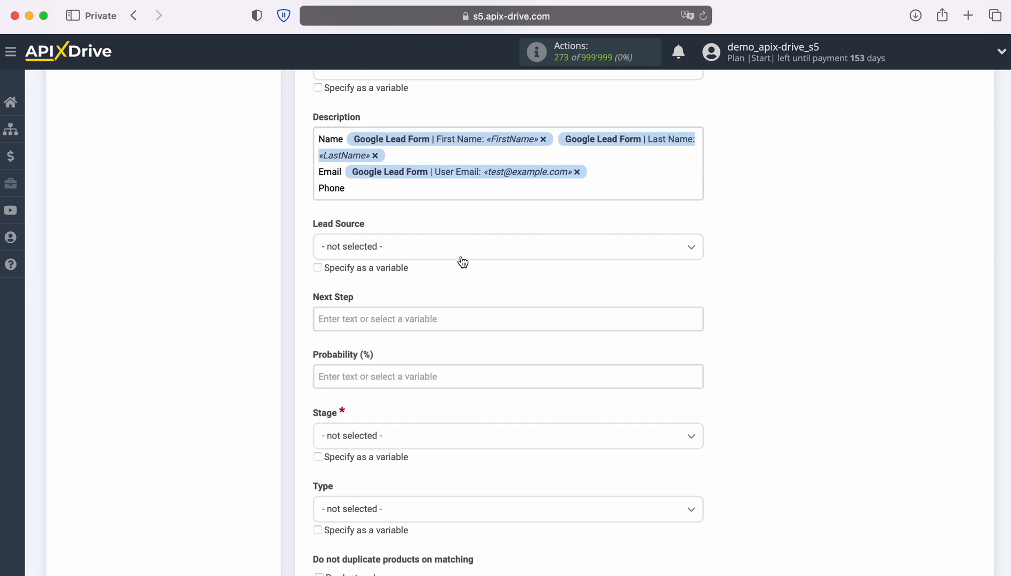
pyautogui.click(463, 407)
pyautogui.press('Return')
pyautogui.write('Form')
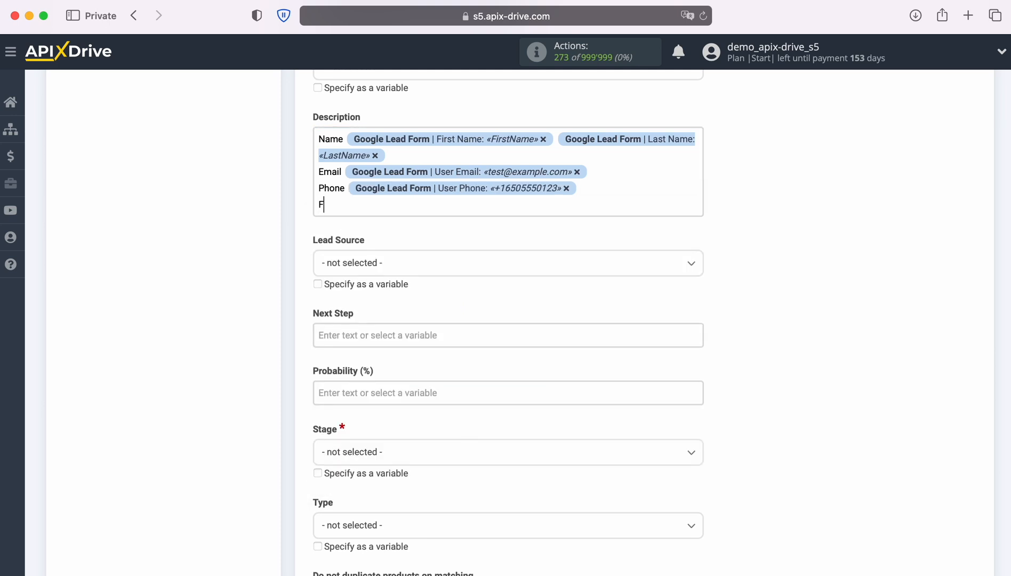
pyautogui.click(416, 205)
pyautogui.scroll(5, 555, 378)
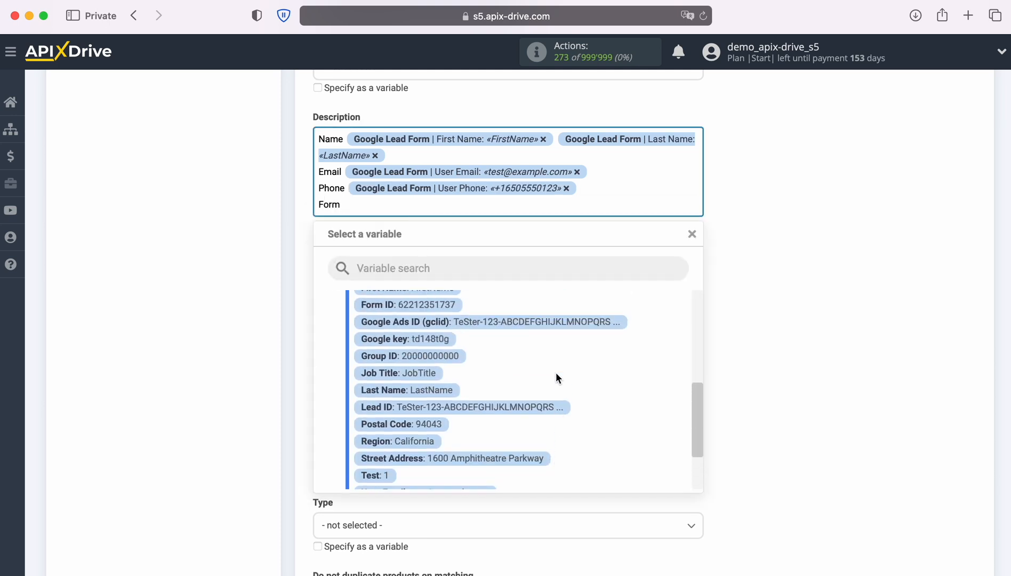
pyautogui.click(437, 327)
pyautogui.scroll(-3, 762, 321)
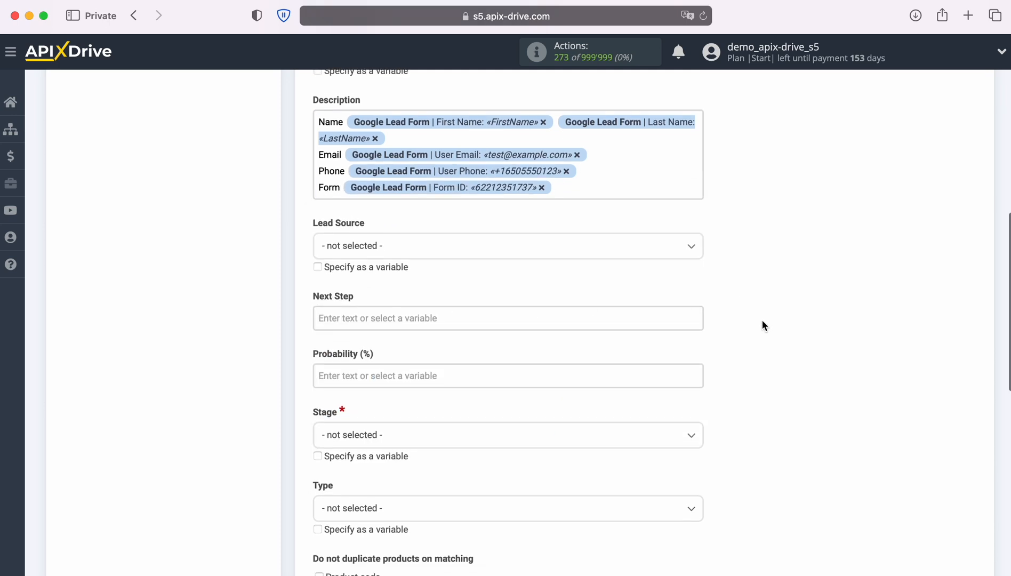
pyautogui.scroll(-3, 762, 320)
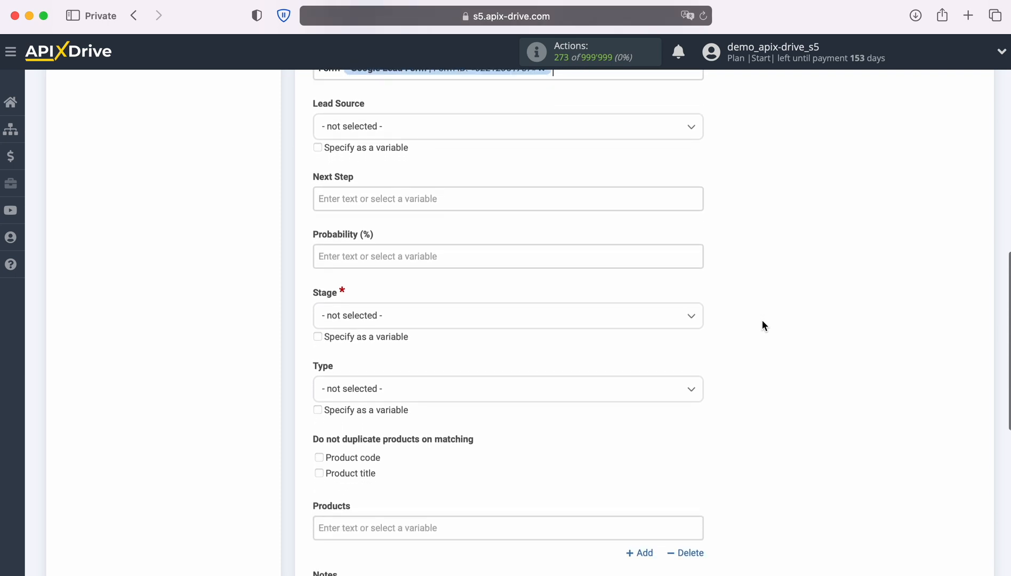
# - Set Stage to Qualification and Products to 'iPhone 4s', then save the field settings
pyautogui.click(580, 288)
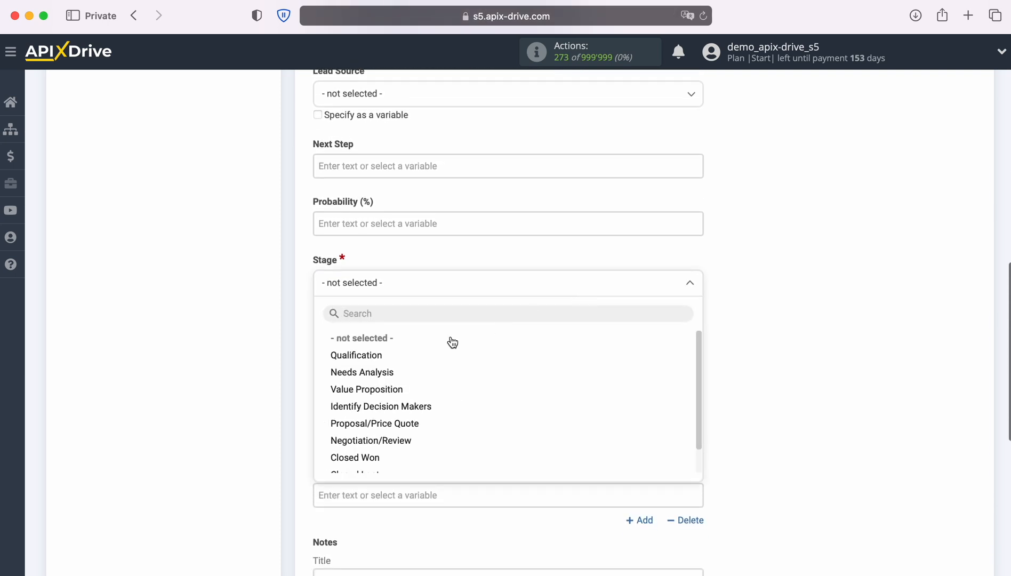
pyautogui.click(372, 355)
pyautogui.scroll(-5, 766, 317)
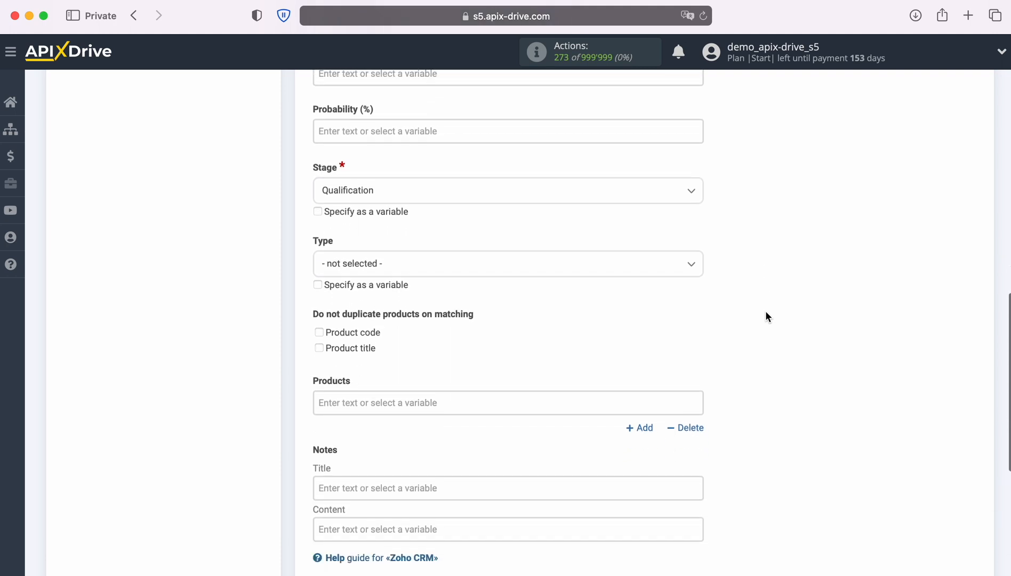
pyautogui.scroll(-1, 766, 317)
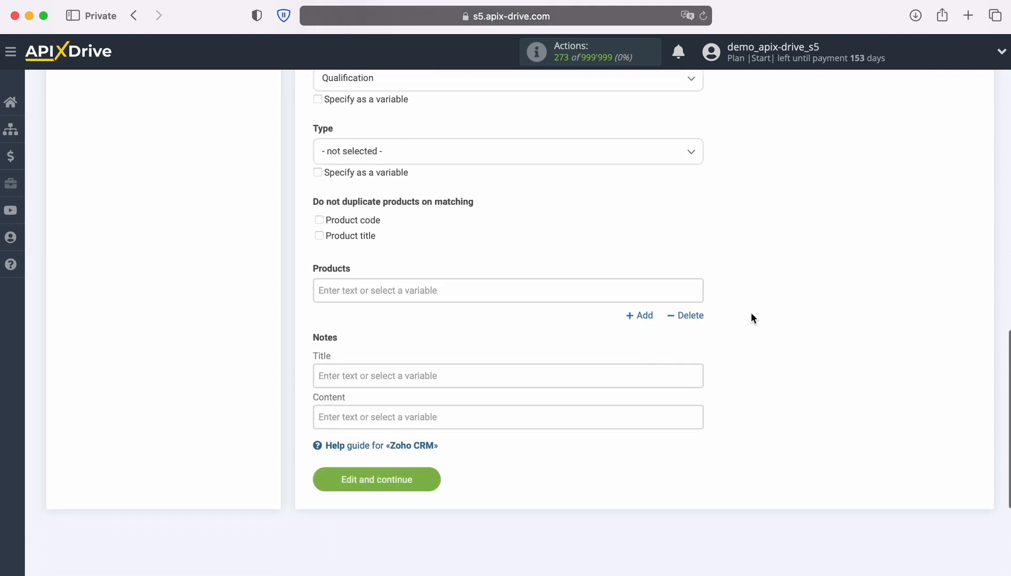
pyautogui.click(468, 295)
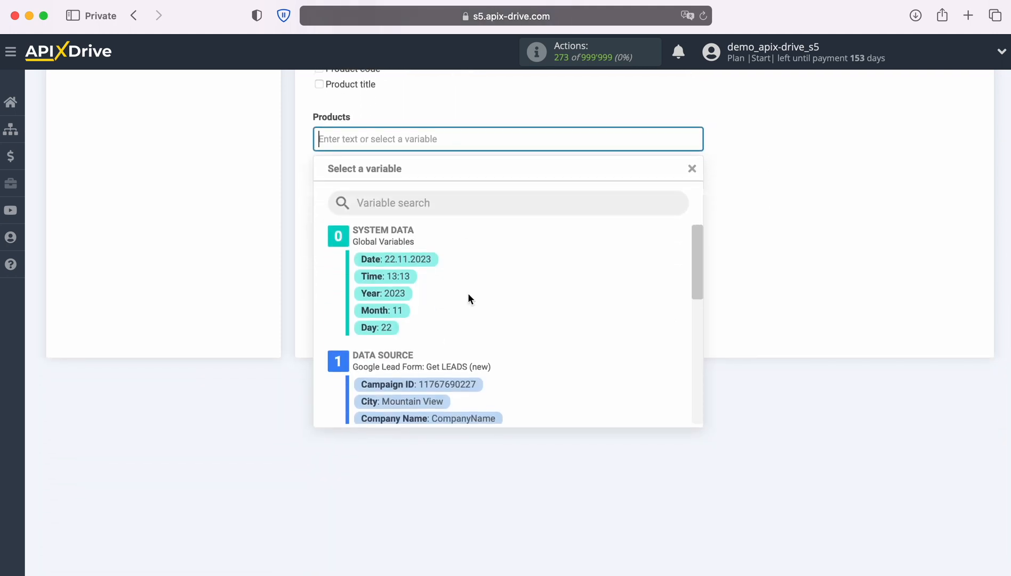
pyautogui.write('iPhone 4s')
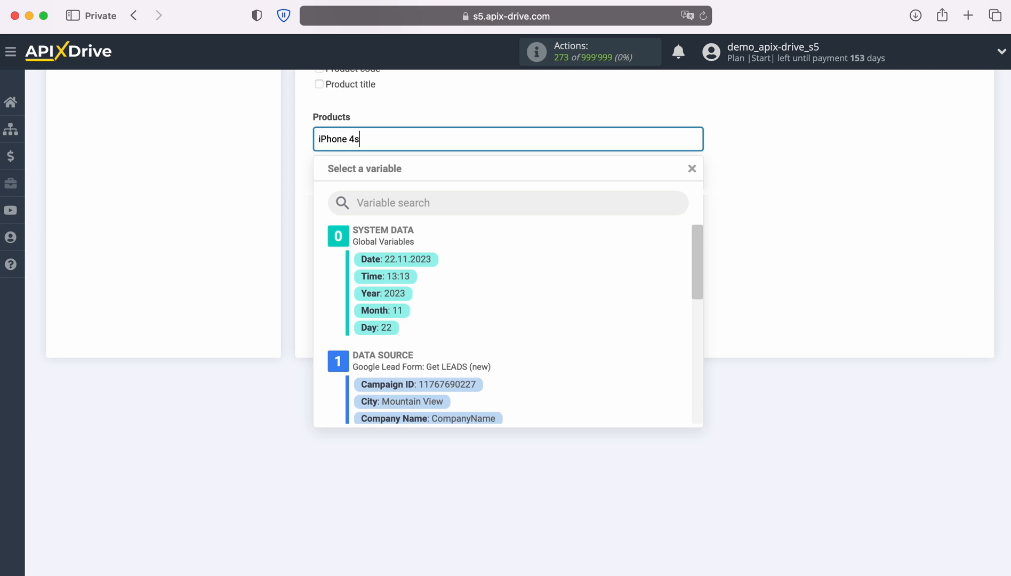
pyautogui.click(306, 290)
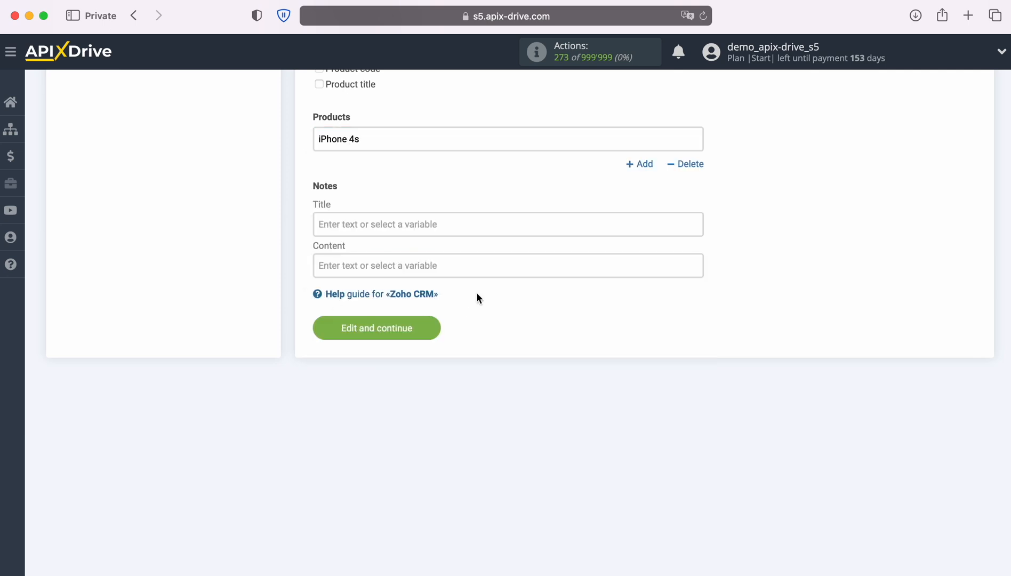
pyautogui.click(432, 327)
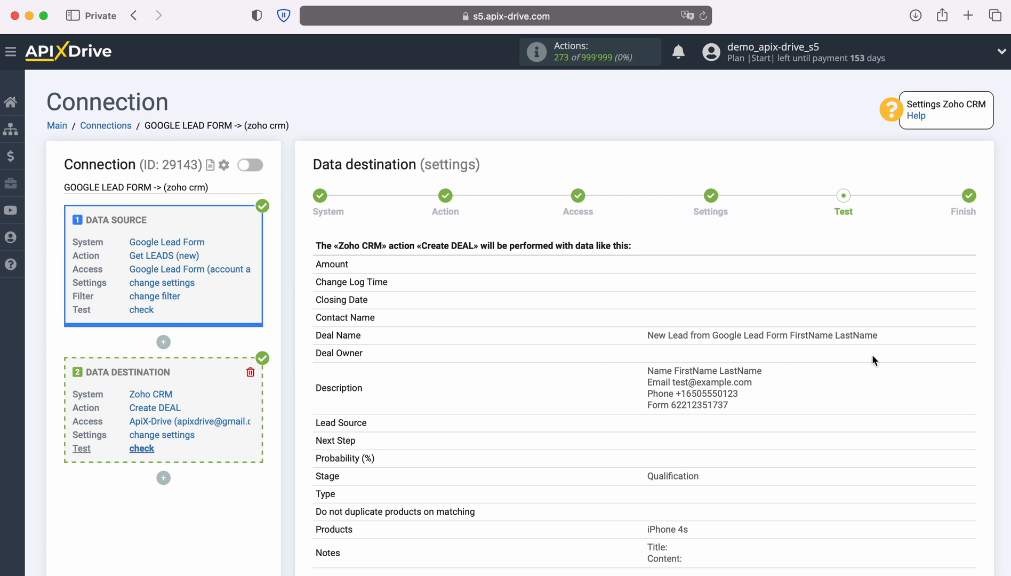
# - Review the deal preview and send the test deal to Zoho CRM
pyautogui.scroll(-3, 938, 357)
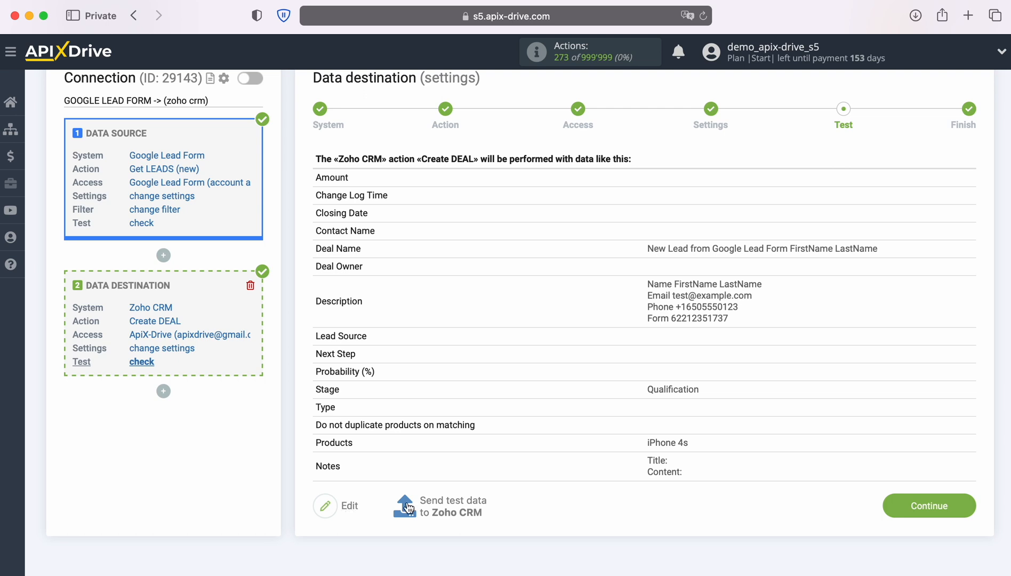
pyautogui.click(451, 506)
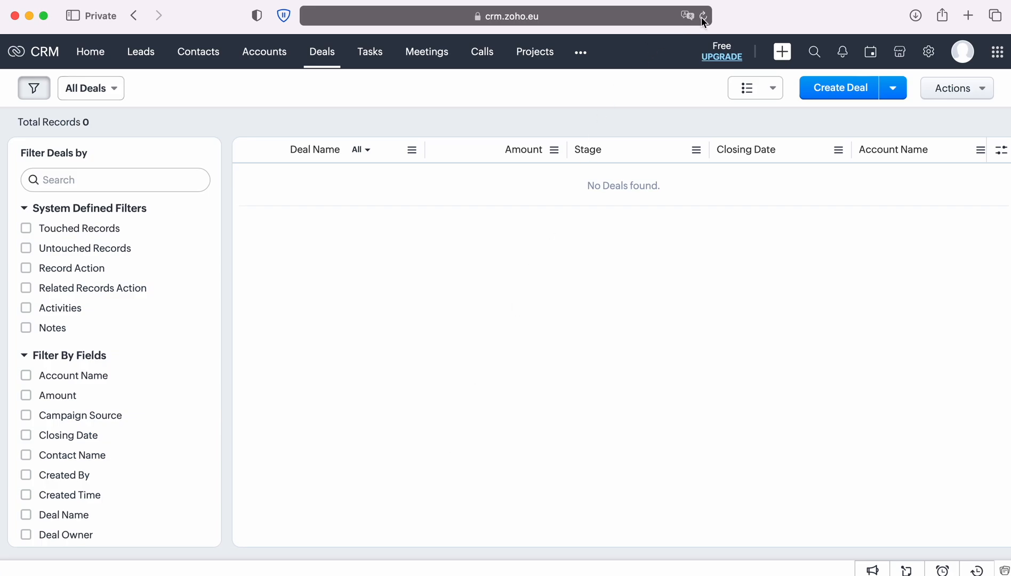
# - Reload Zoho CRM Deals and review the 'New Lead from Google Lead Form' deal's Qualification stage and description
pyautogui.click(703, 16)
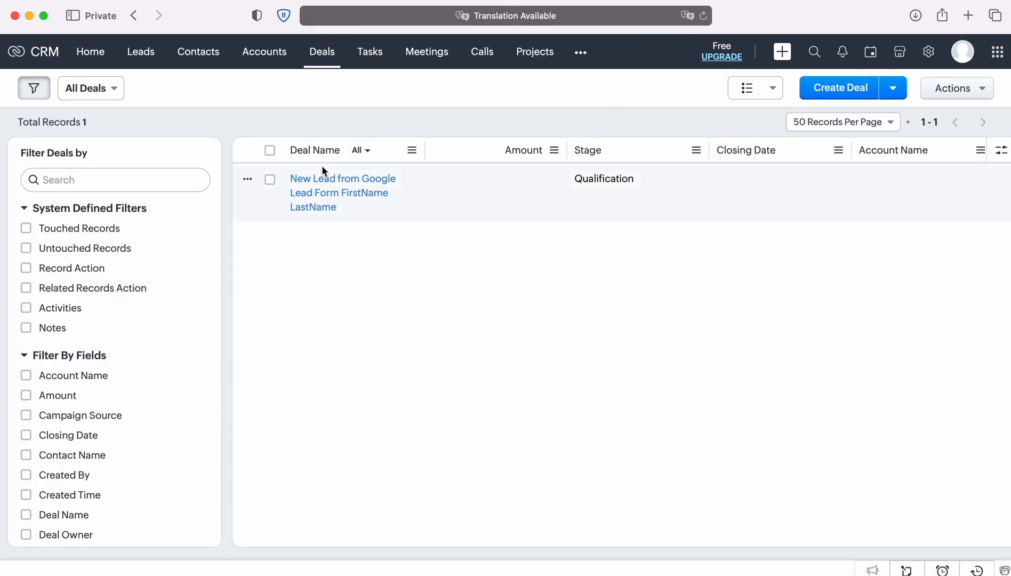
pyautogui.click(322, 184)
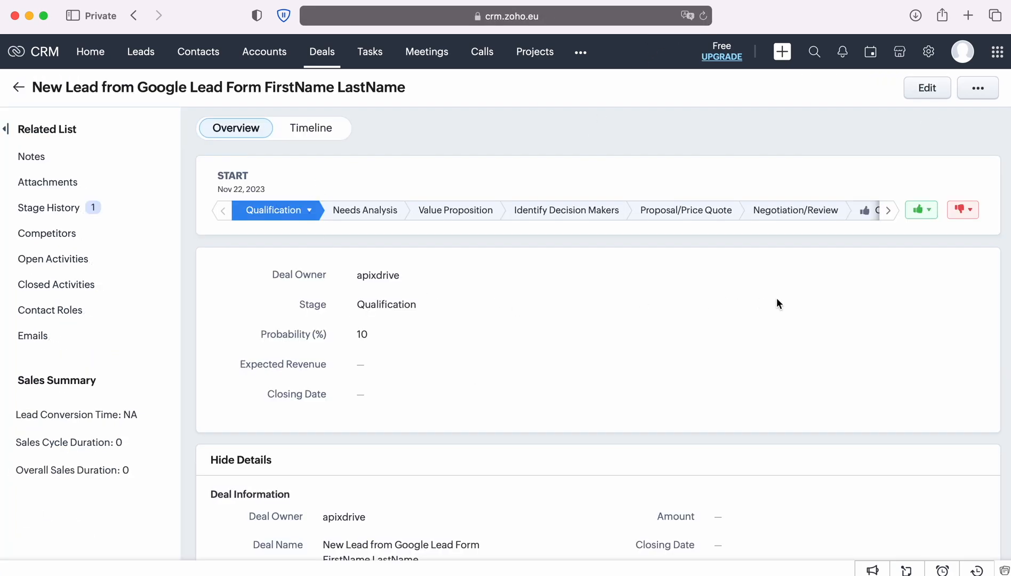
pyautogui.scroll(-6, 834, 297)
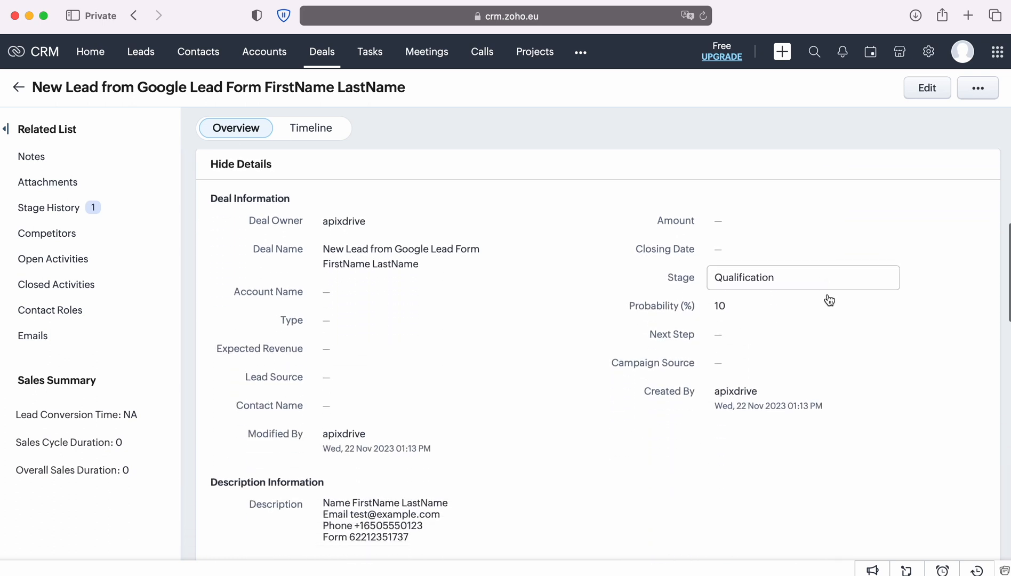
pyautogui.scroll(-4, 828, 299)
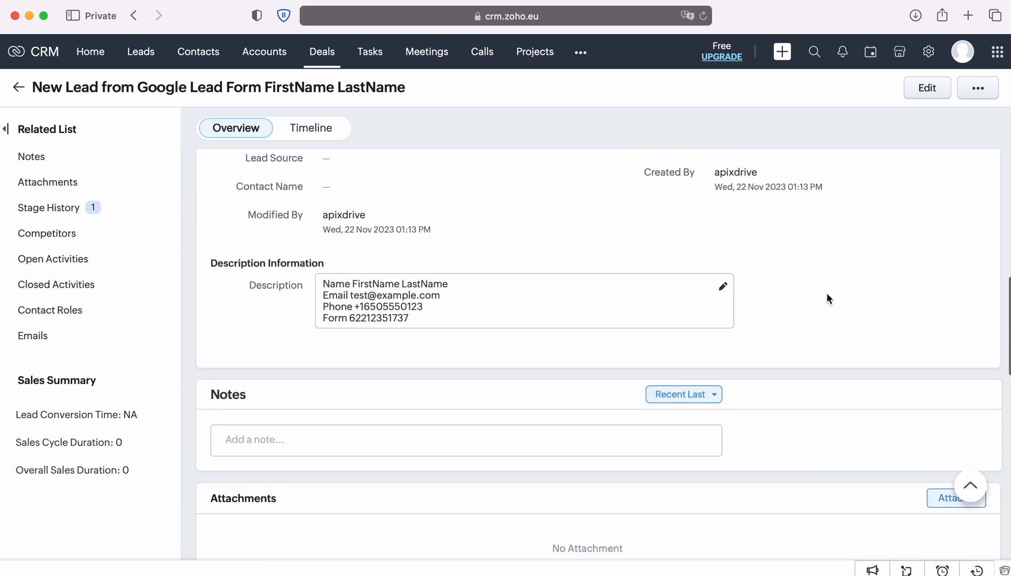
pyautogui.scroll(2, 828, 297)
pyautogui.scroll(2, 880, 299)
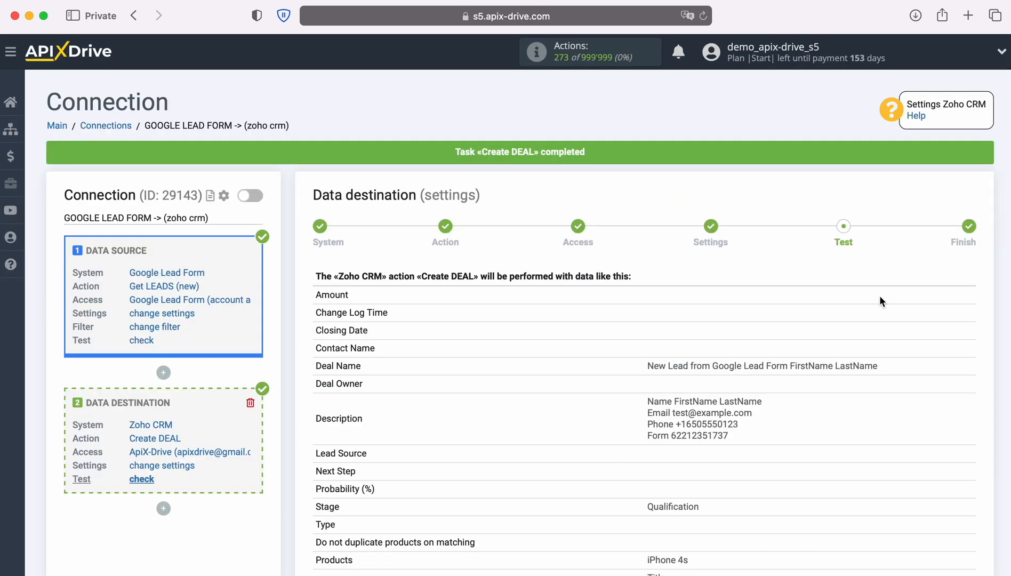
# - Accept the test result and enable auto-update for the connection
pyautogui.scroll(-5, 879, 295)
pyautogui.click(963, 442)
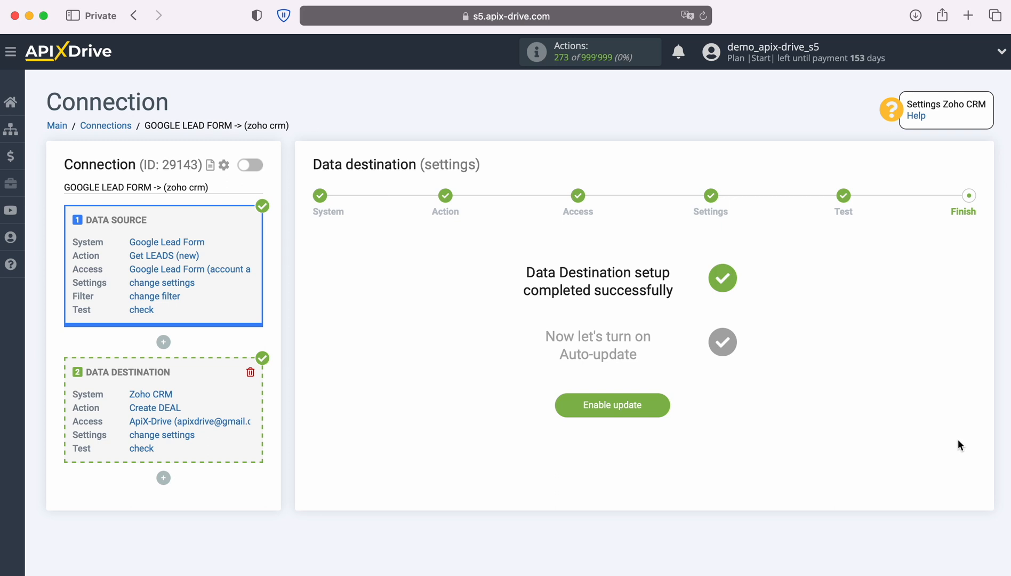
pyautogui.click(666, 405)
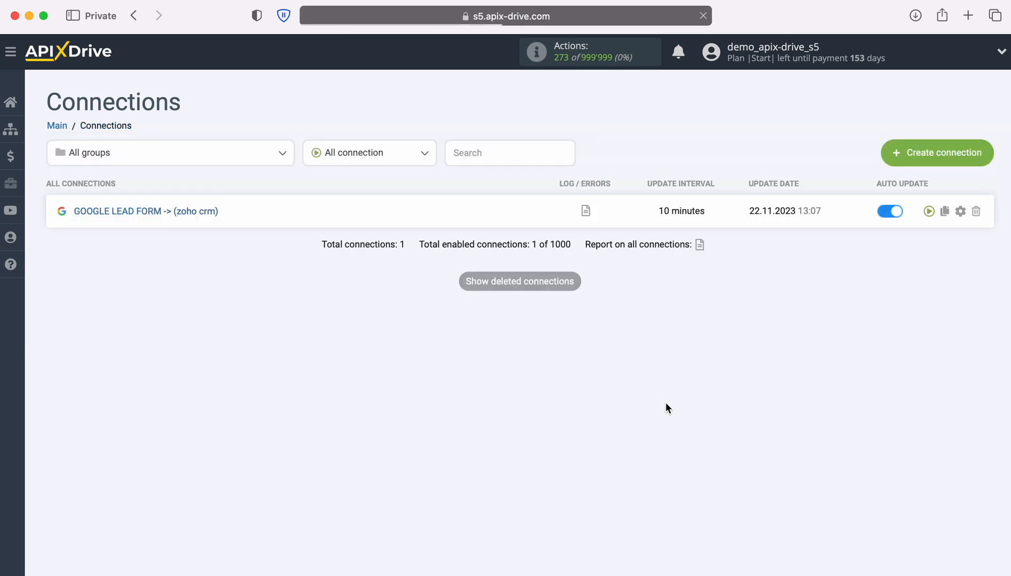
# - Set the connection's update interval to 5 minutes and save it
pyautogui.click(960, 211)
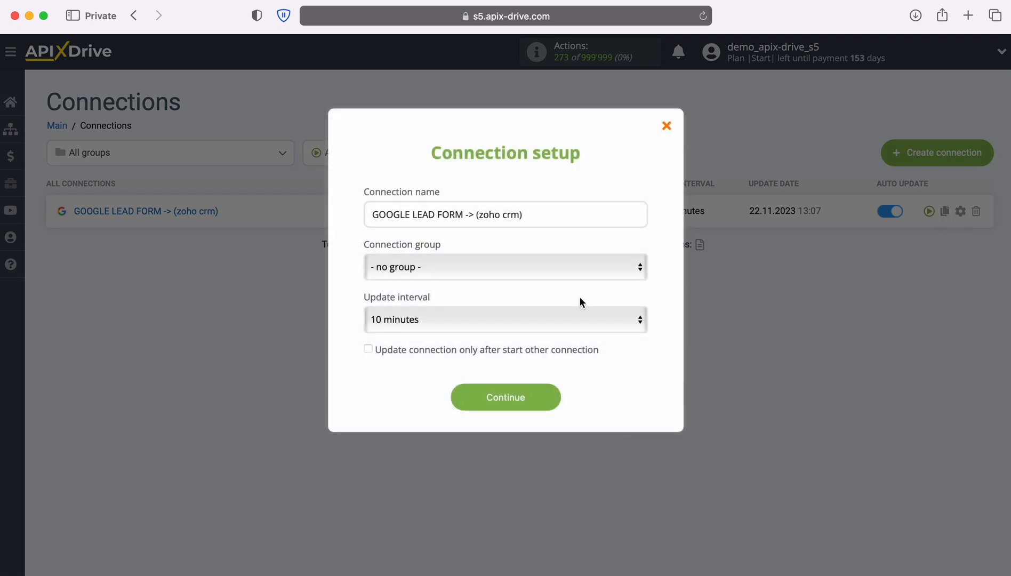
pyautogui.click(541, 320)
pyautogui.click(490, 298)
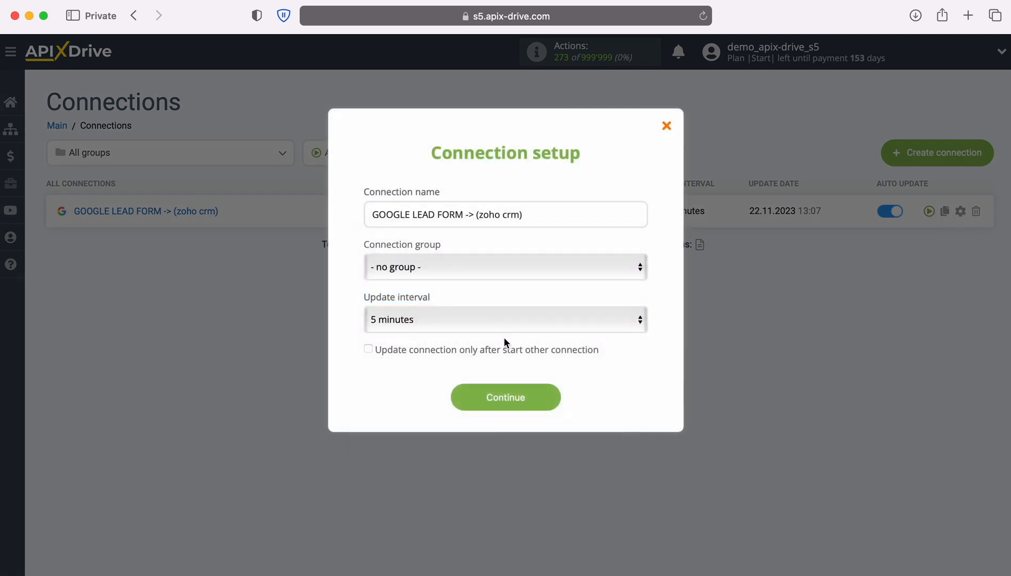
pyautogui.click(553, 398)
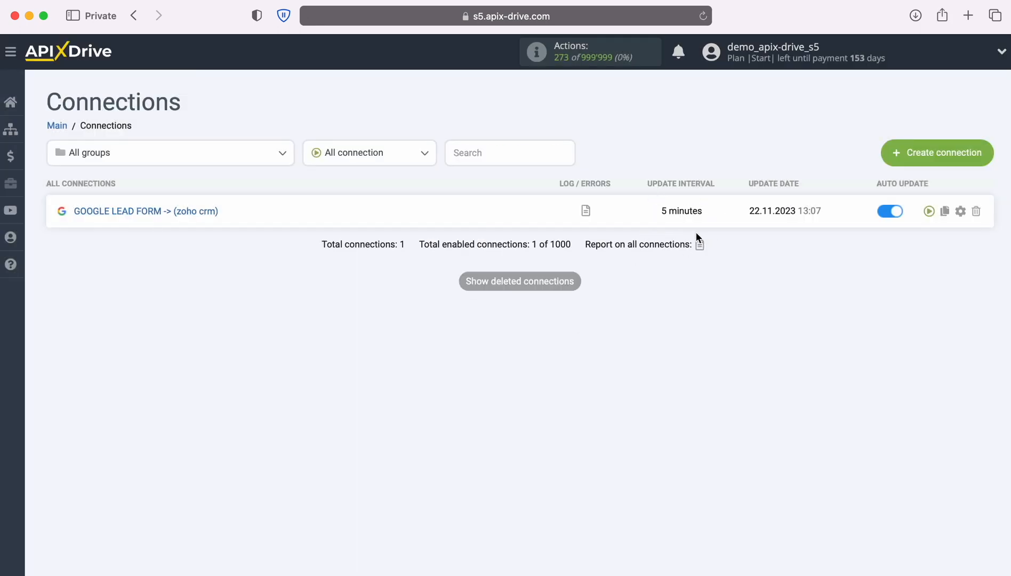